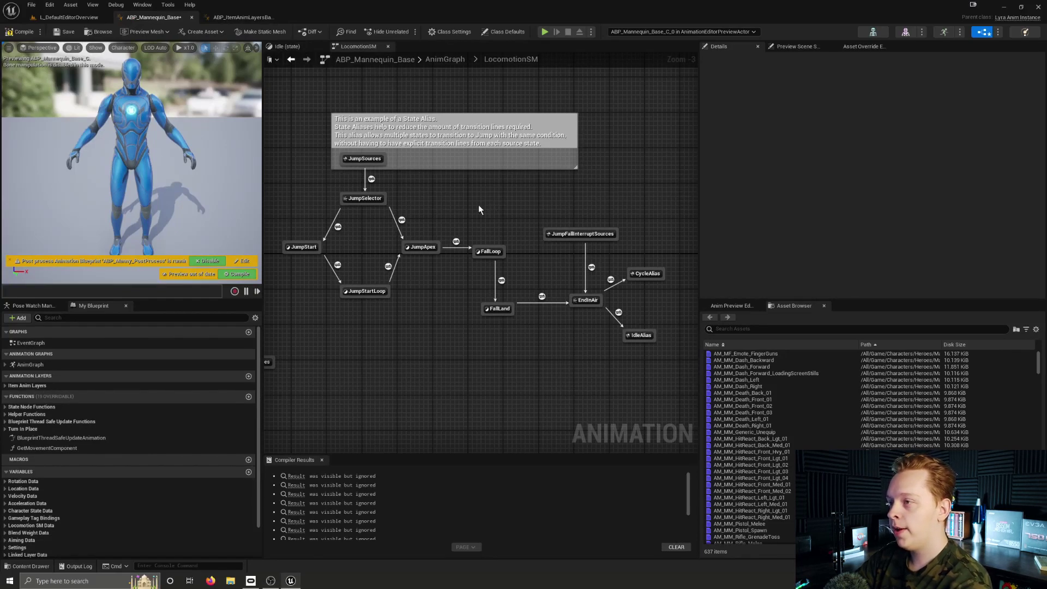
Step: Pan to the Pivot states and select the JumpSources alias to view its Idle, Start, Cycle, Stop and Pivot sources
right_drag(478, 205, 431, 208)
click(377, 171)
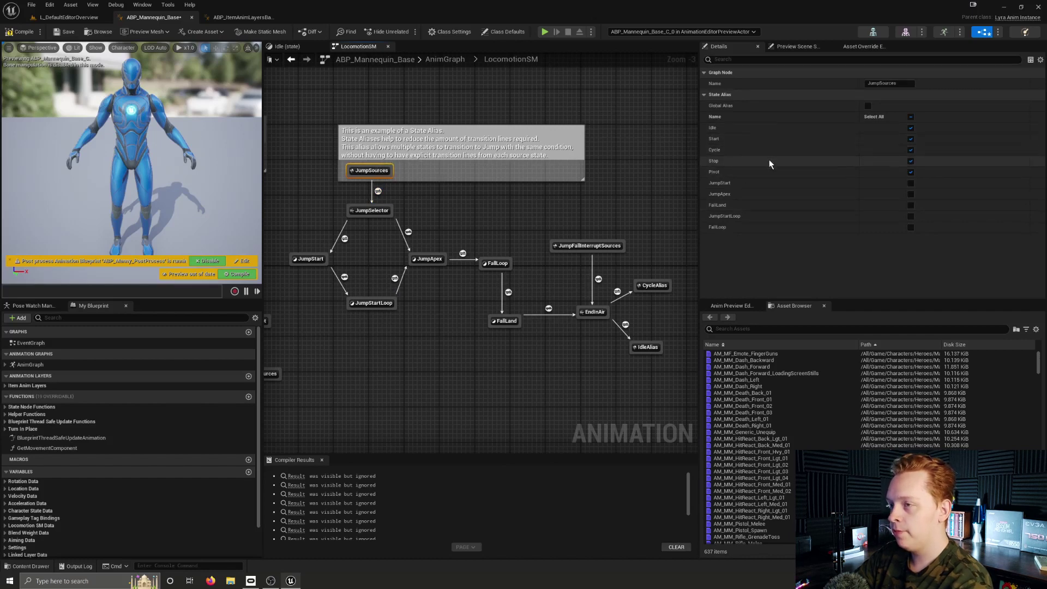
click(378, 191)
right_drag(382, 196, 507, 226)
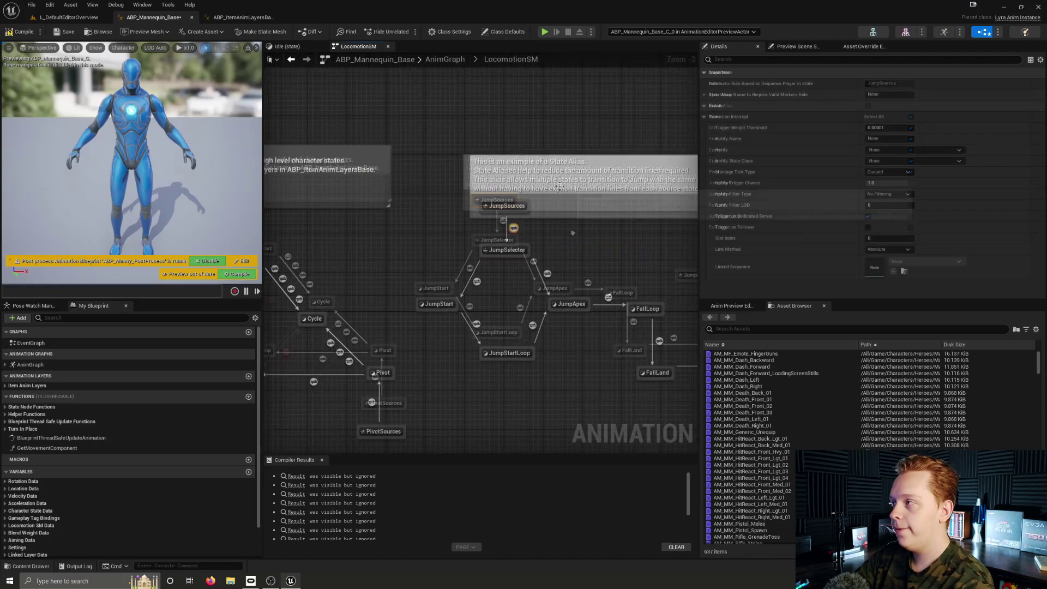
scroll(504, 207, up, 1)
click(504, 207)
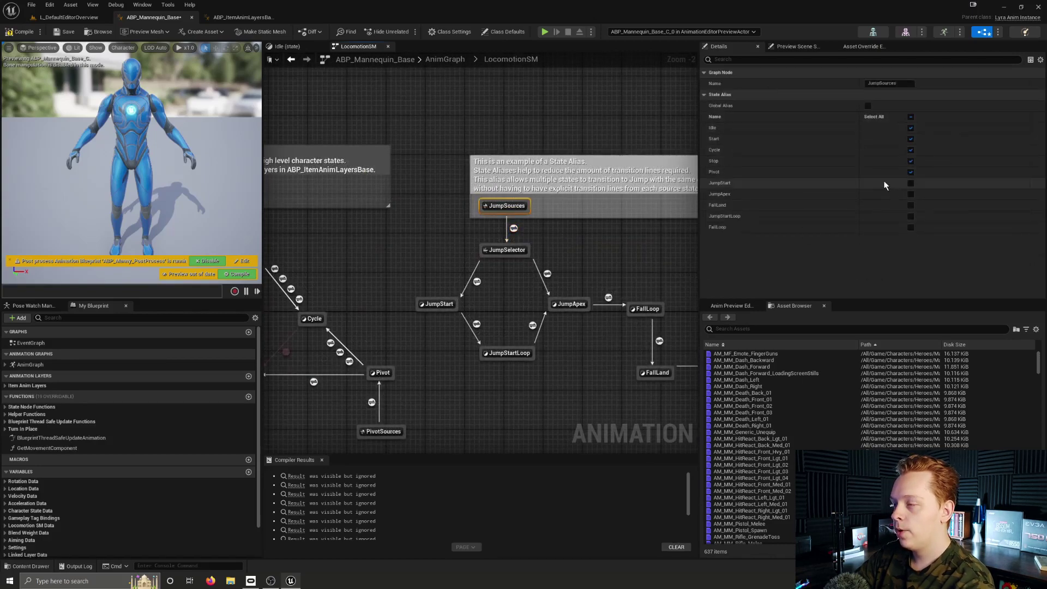
mouse_move(498, 246)
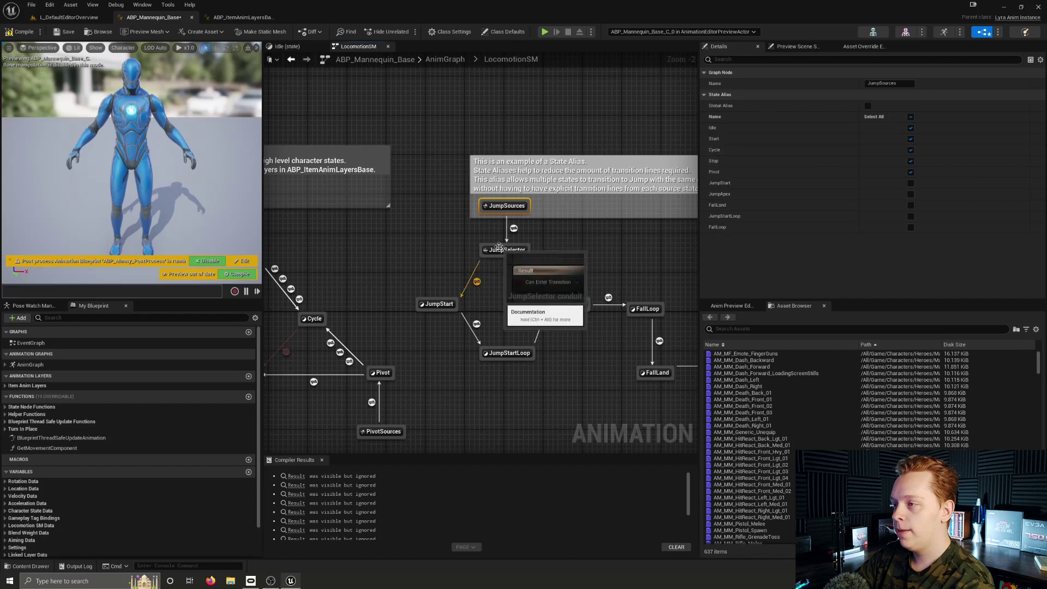
click(498, 249)
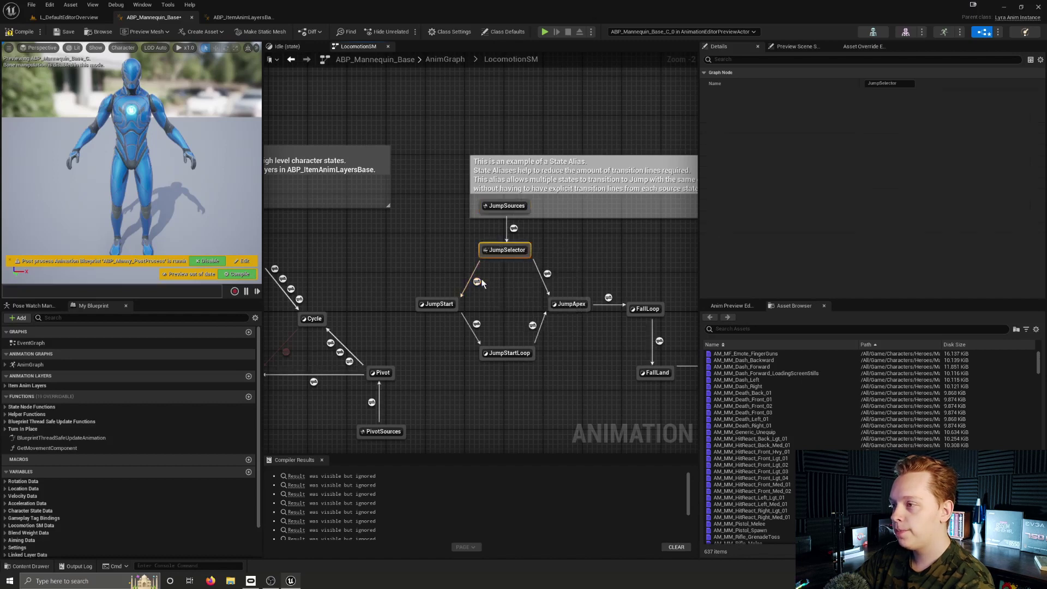
mouse_move(478, 284)
click(477, 281)
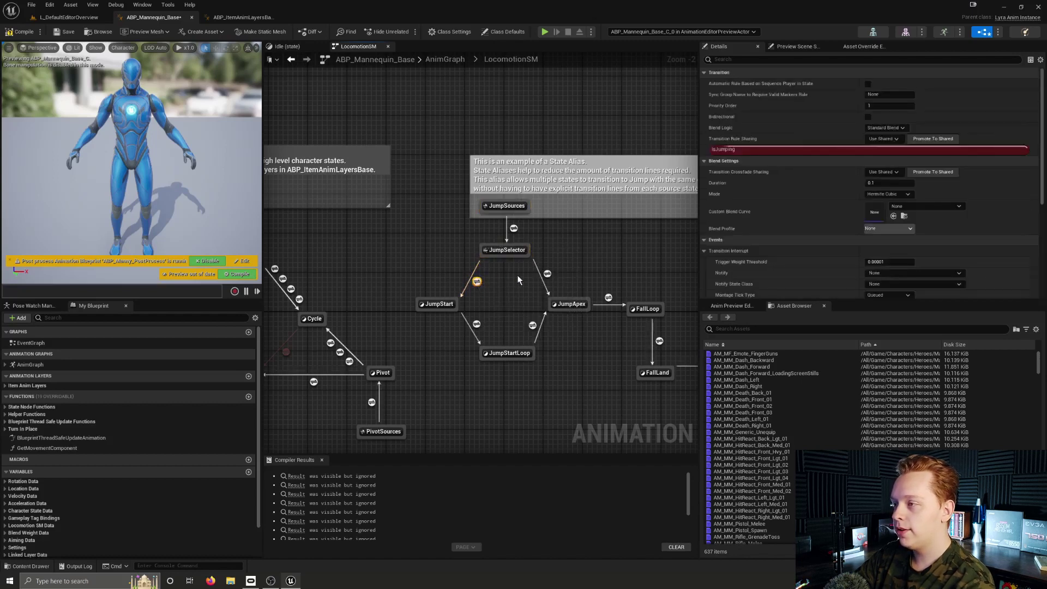
mouse_move(547, 278)
click(547, 274)
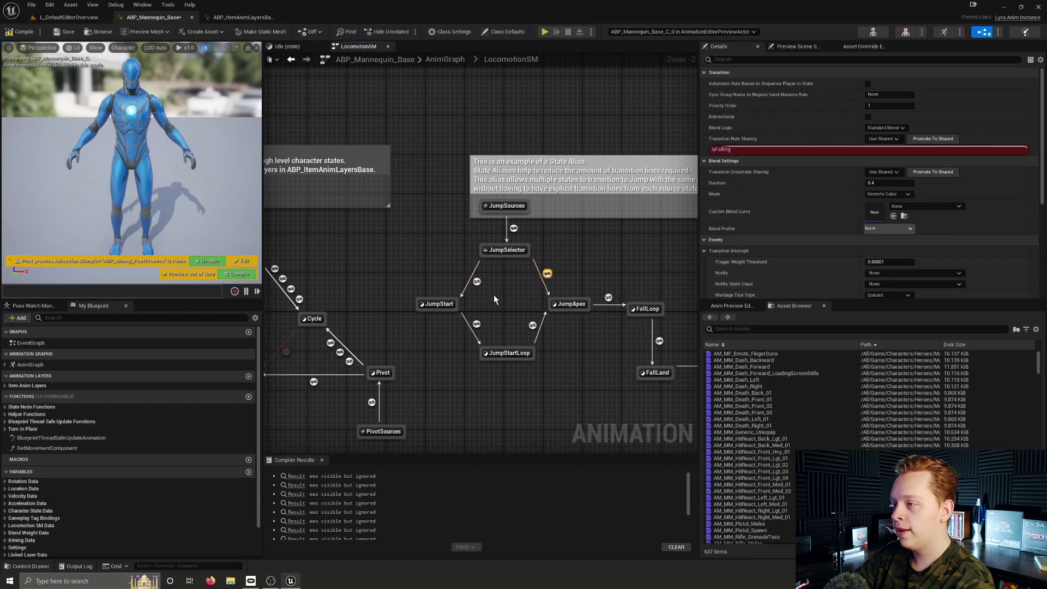
click(585, 278)
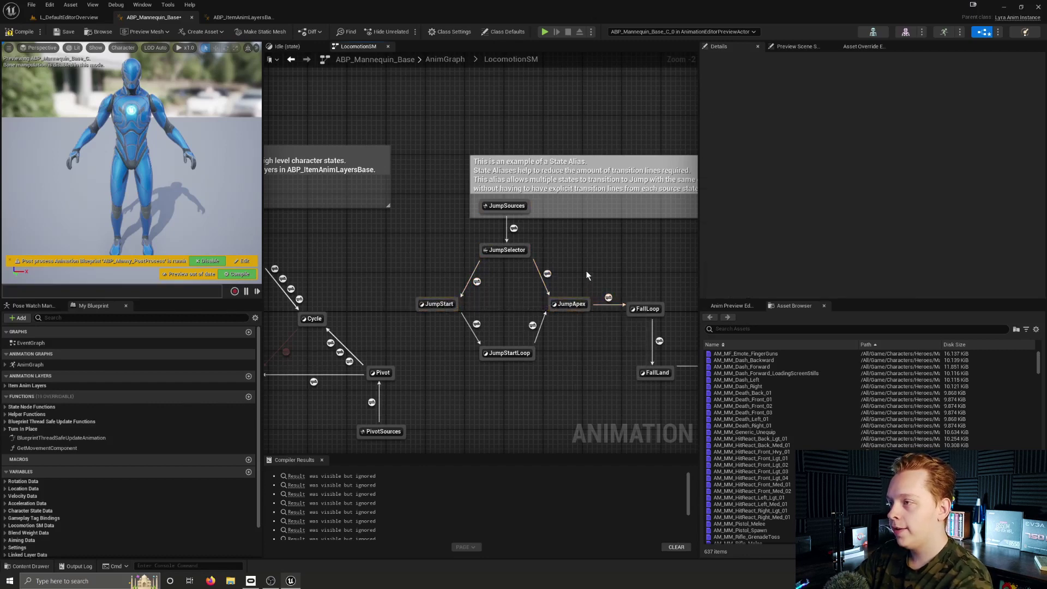
click(512, 229)
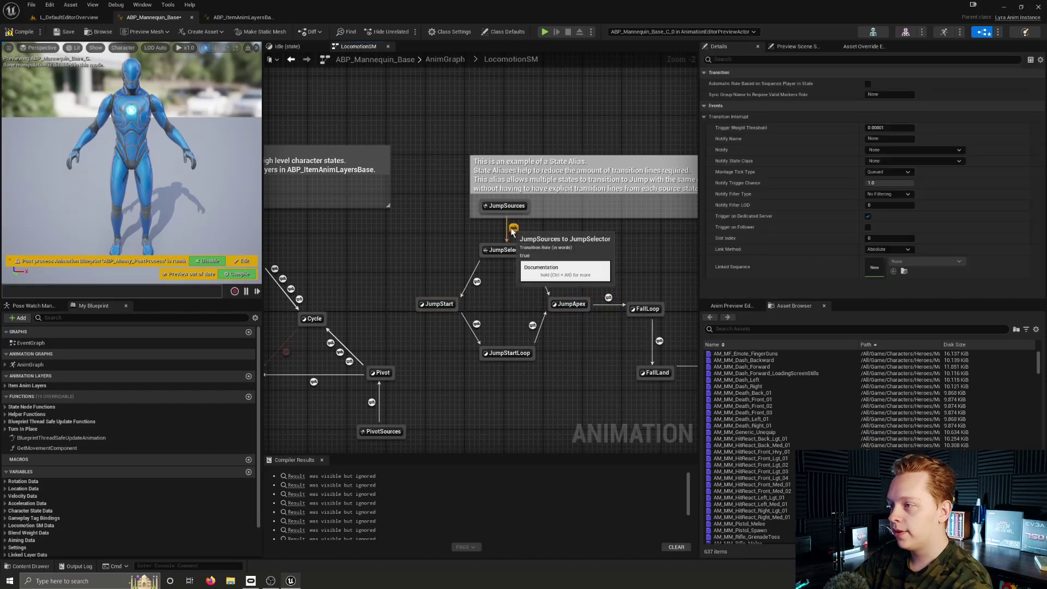
double_click(513, 229)
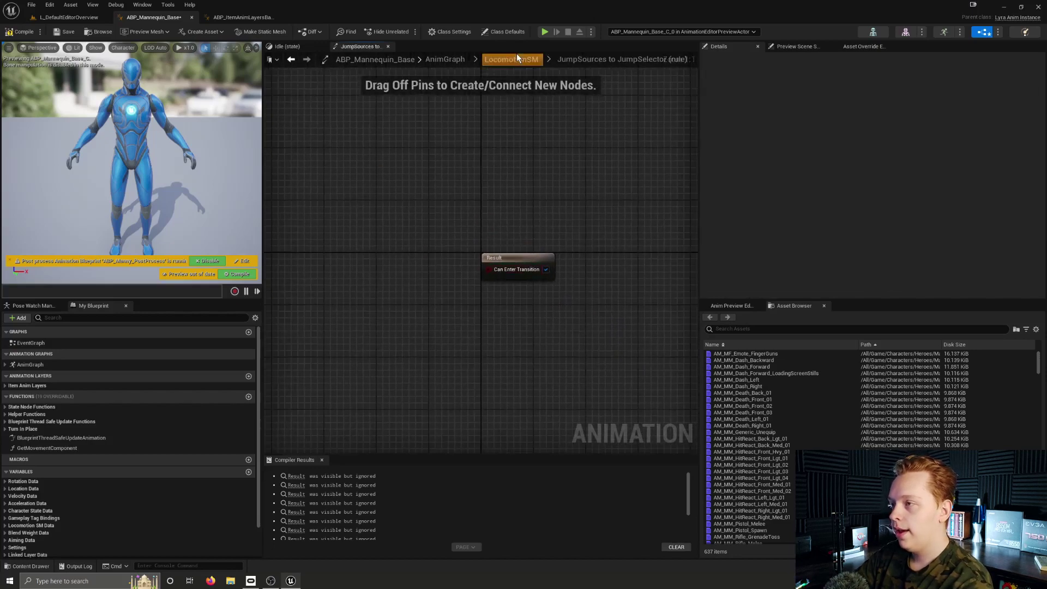
click(516, 58)
click(513, 240)
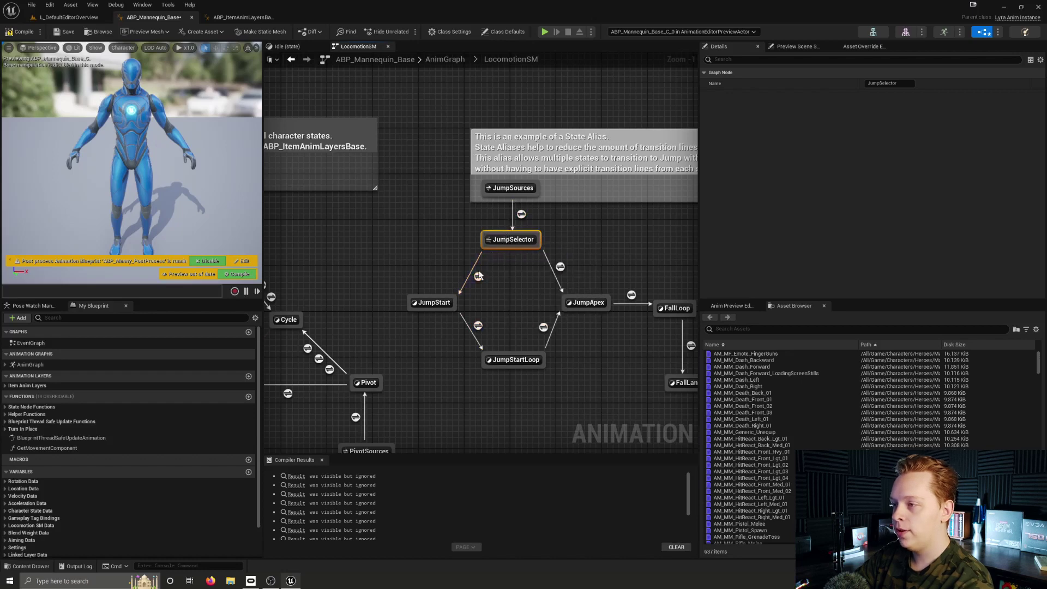
Step: Review the JumpSources alias and the JumpSelector transitions to JumpStart (IsJumping) and JumpApex (IsFalling)
right_drag(508, 291, 563, 261)
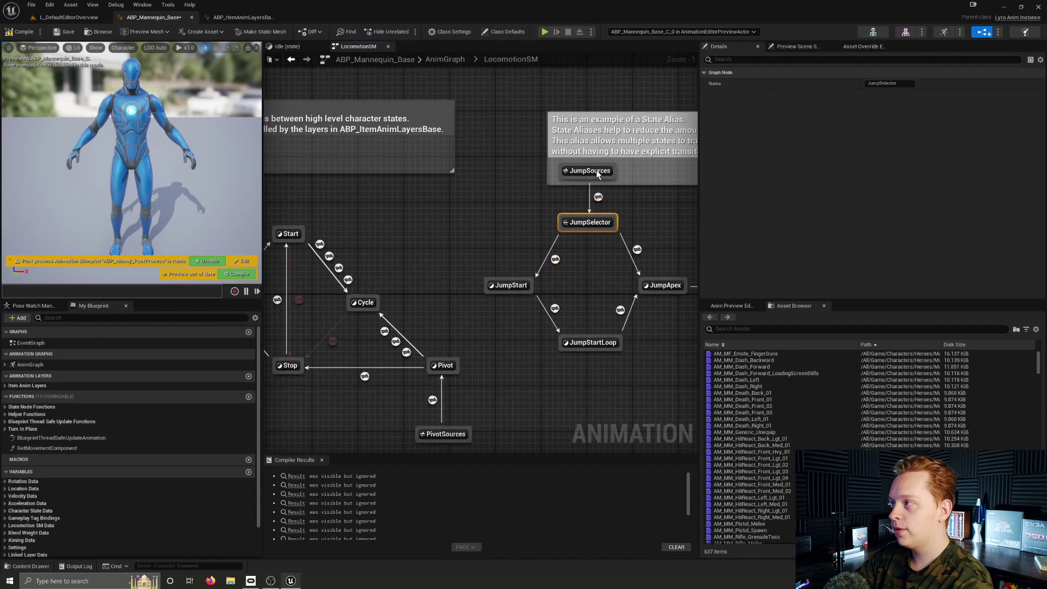
click(596, 170)
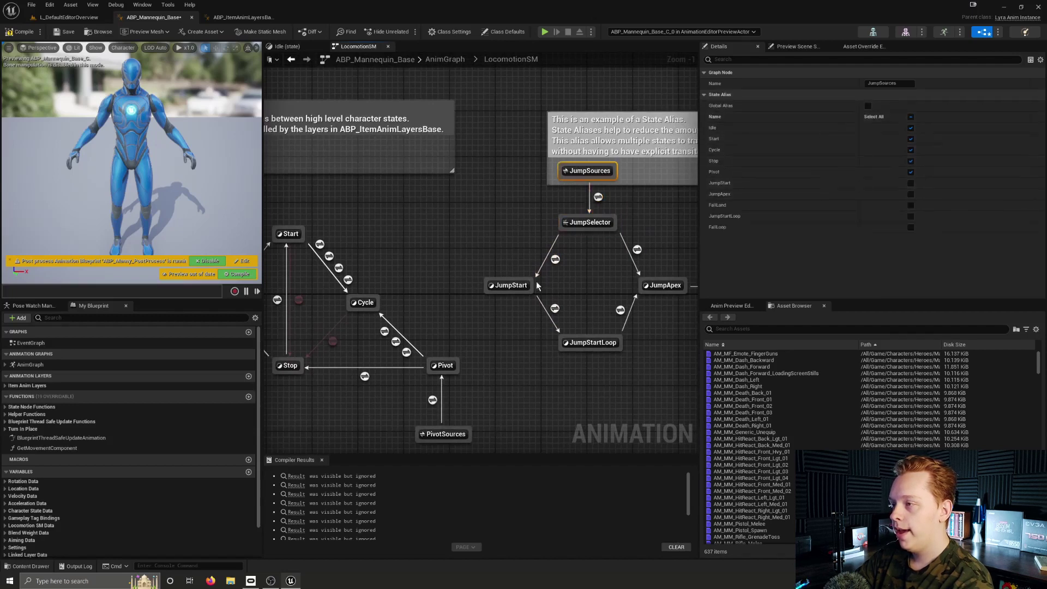
click(555, 260)
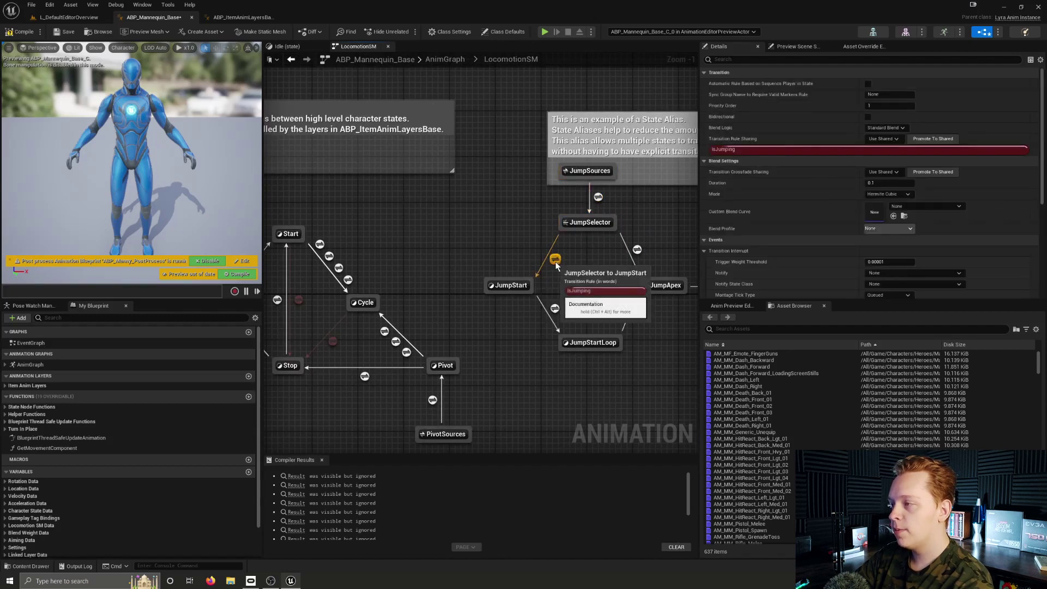
click(636, 249)
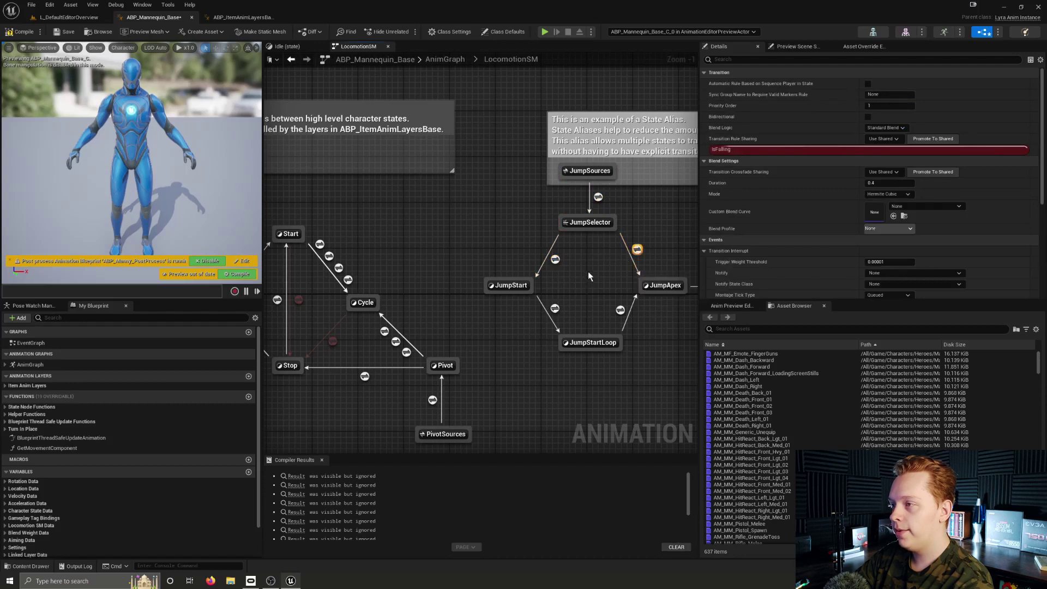
right_drag(588, 272, 524, 285)
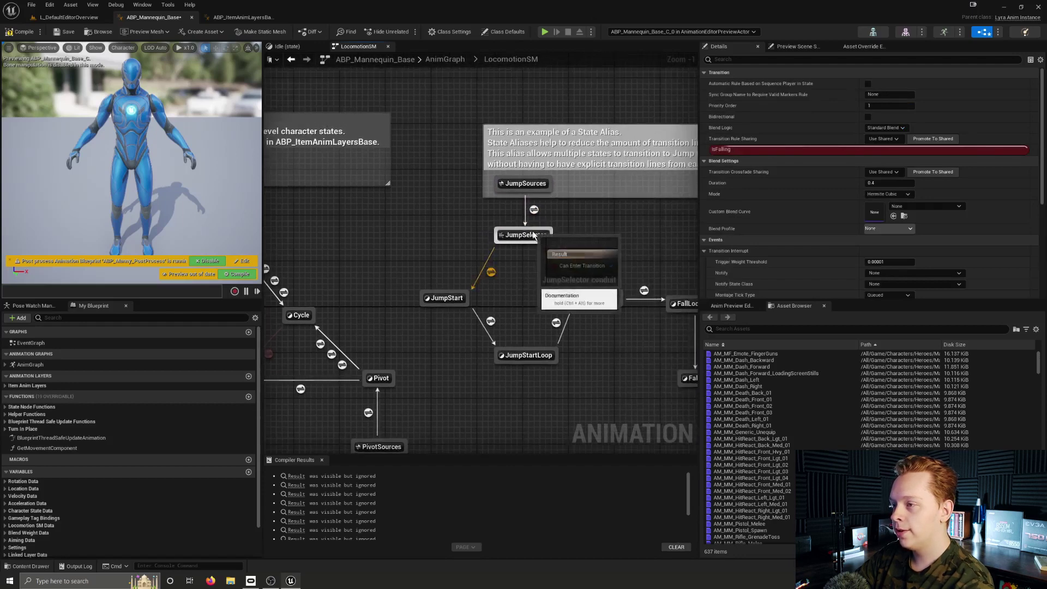
click(488, 252)
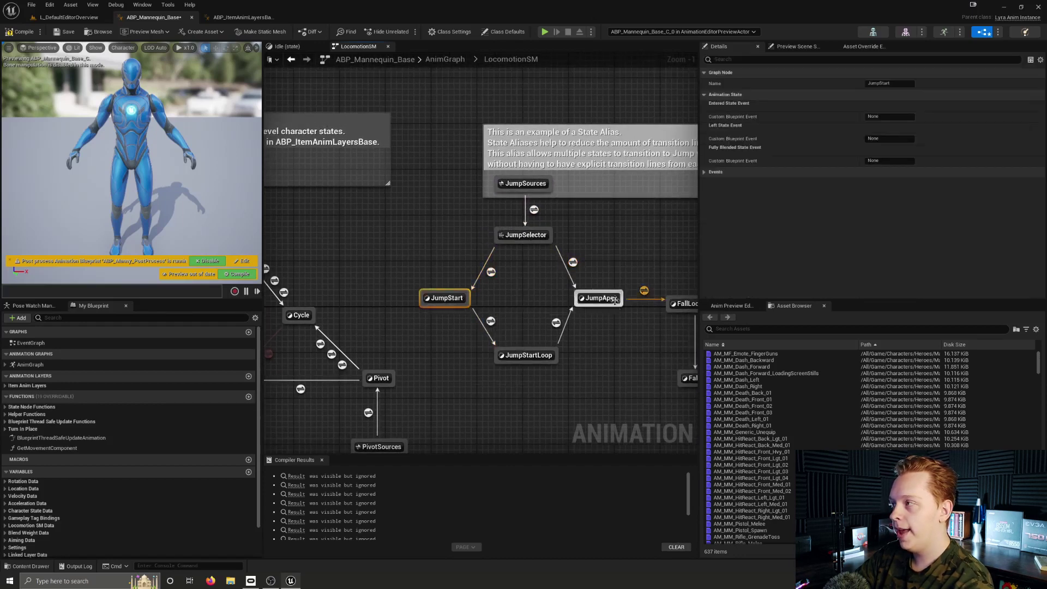
click(573, 263)
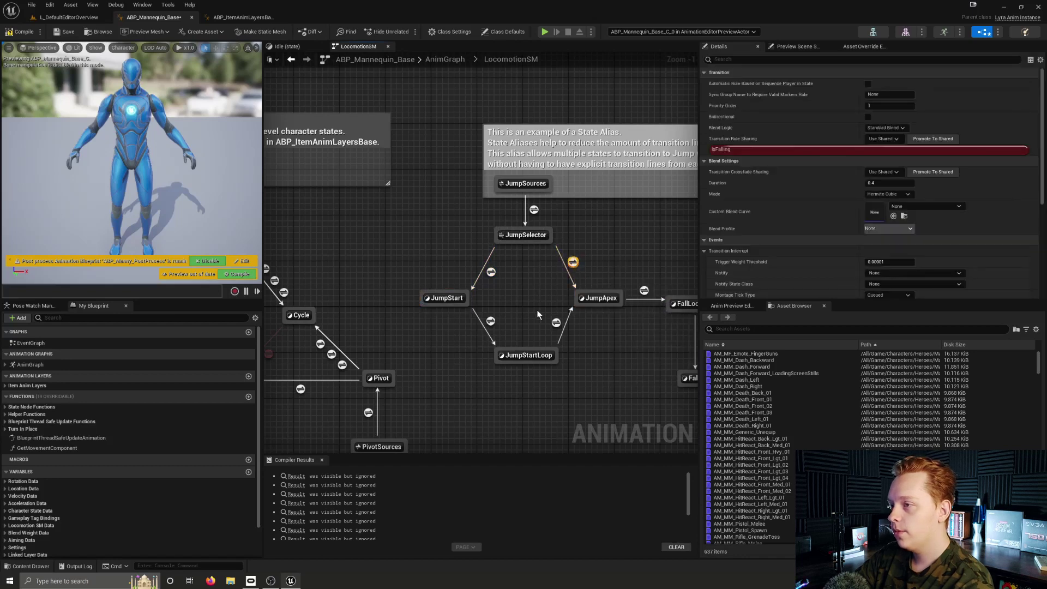
right_drag(536, 310, 544, 290)
click(529, 286)
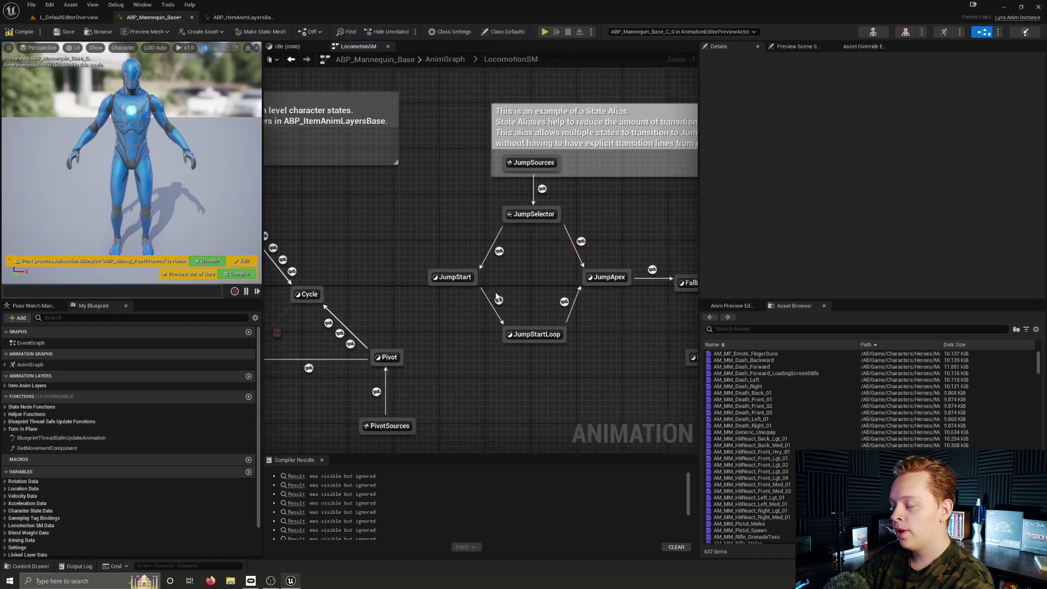
Step: Open the JumpStart state graph, examine its two nodes, then switch to ABP_ItemAnimLayersBase
double_click(447, 277)
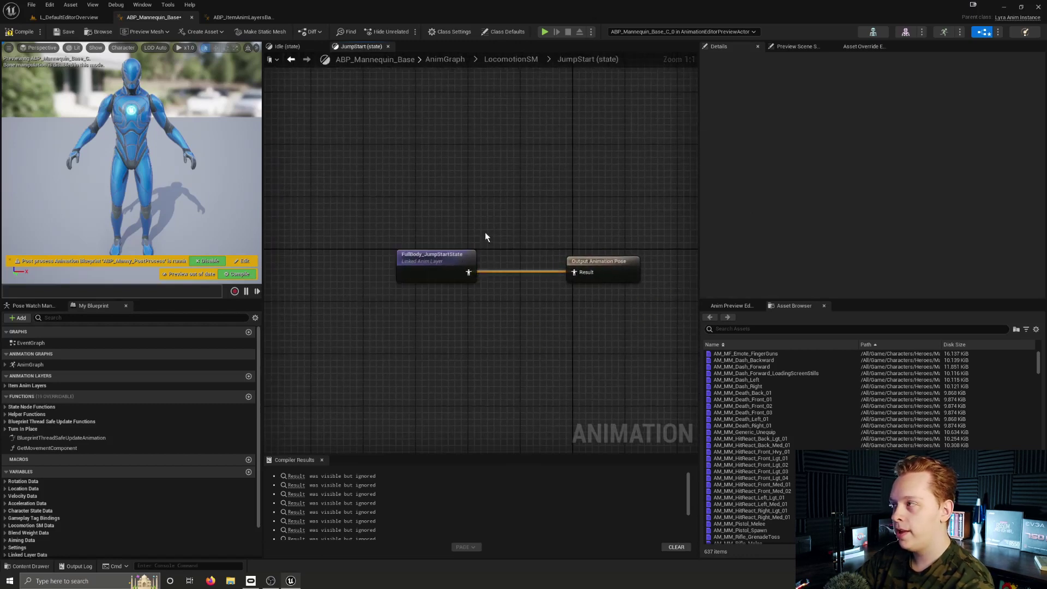
drag(631, 225, 422, 299)
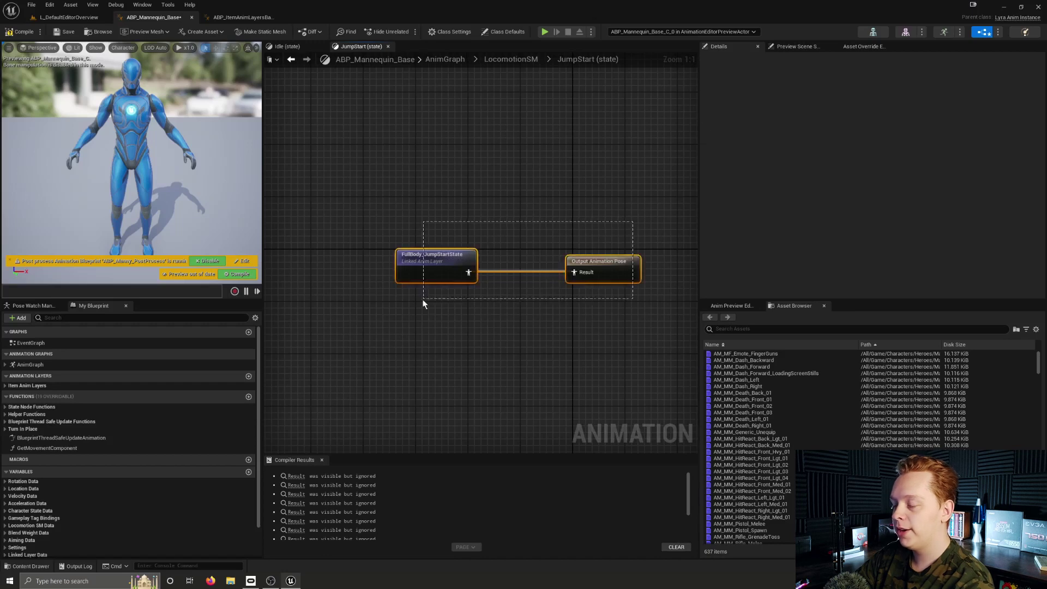
click(422, 298)
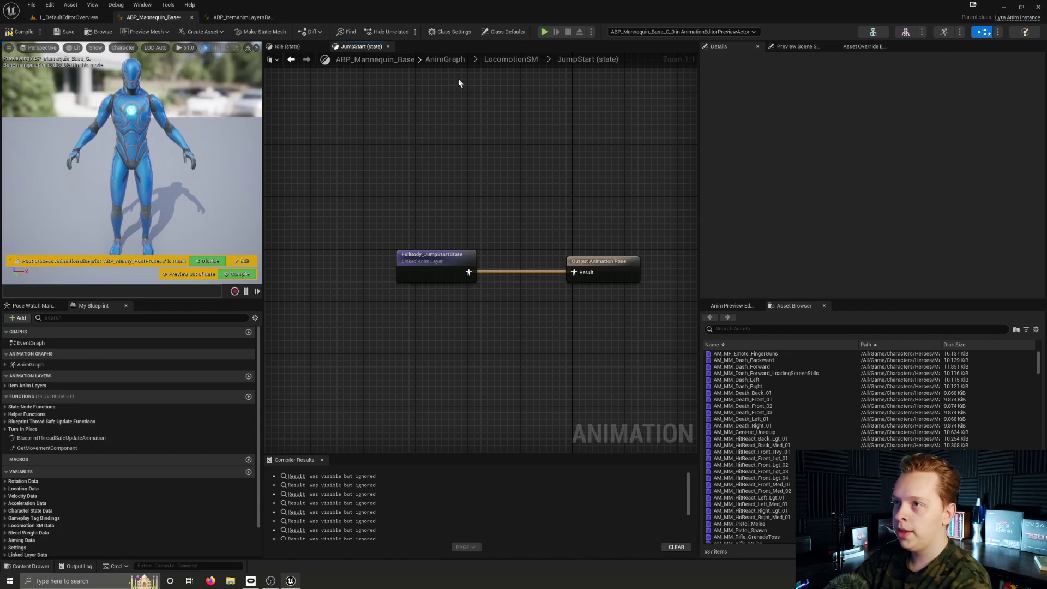
click(244, 17)
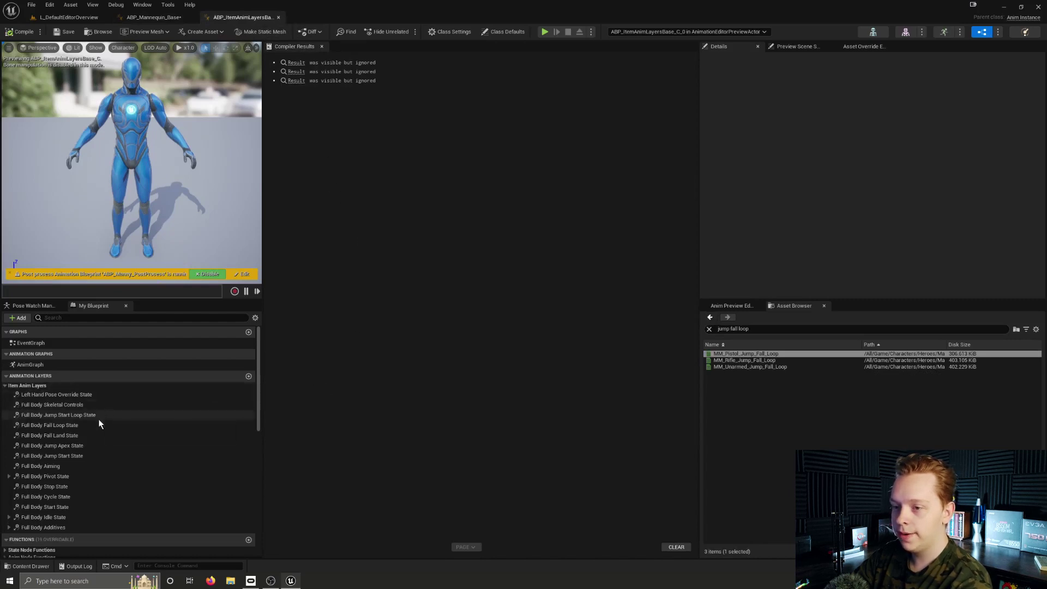
Step: Open the Full Body Jump Start State layer and inspect its Sequence Player, Layered blend per bone and Sequence Evaluator
double_click(62, 454)
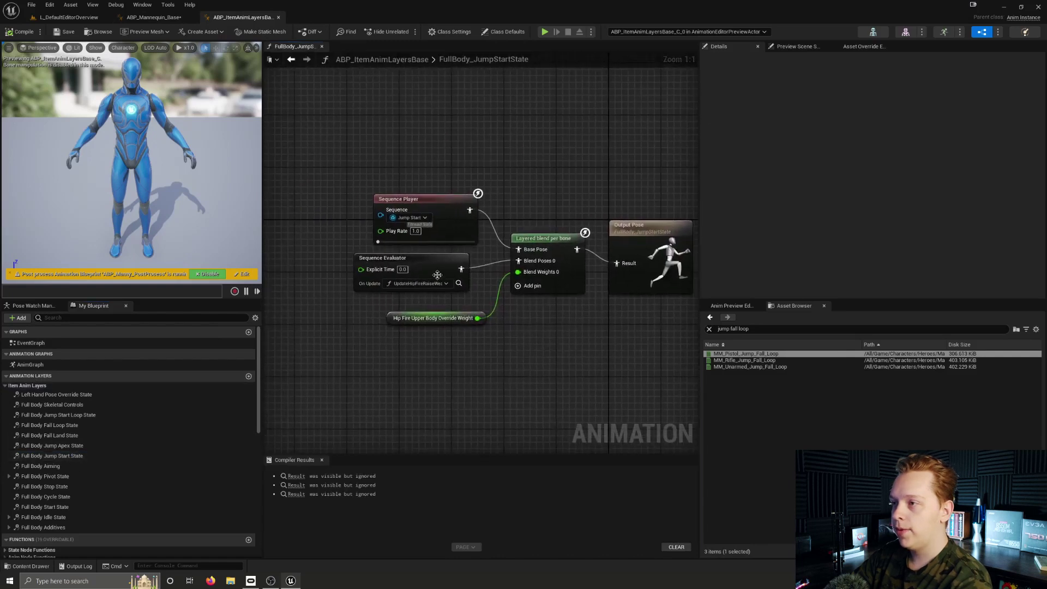
click(438, 219)
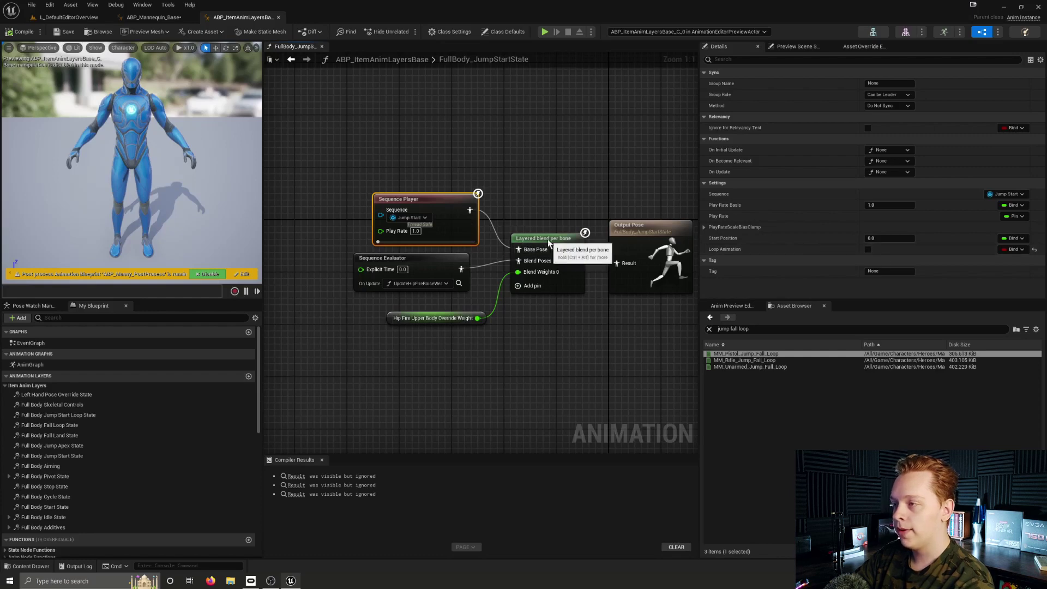
click(520, 238)
click(549, 345)
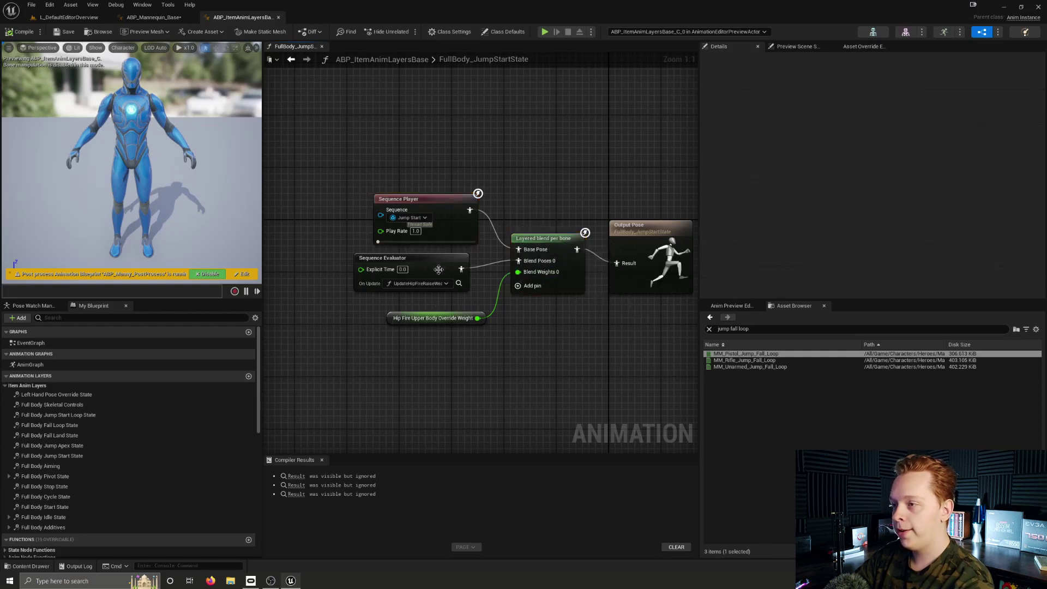
click(436, 268)
click(547, 214)
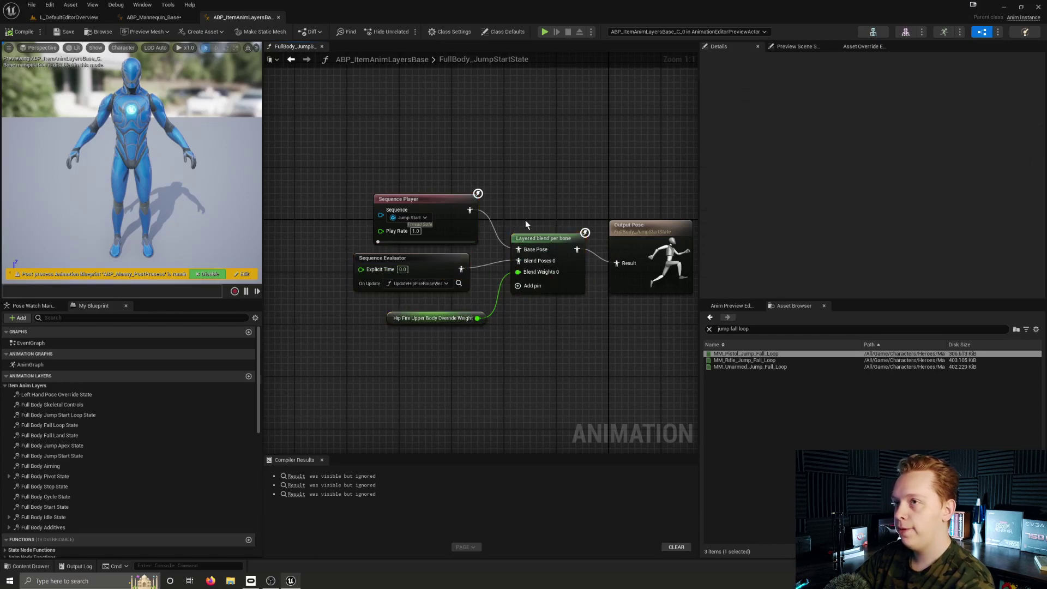
Step: Return to ABP_Mannequin_Base's LocomotionSM state machine and zoom in
click(153, 17)
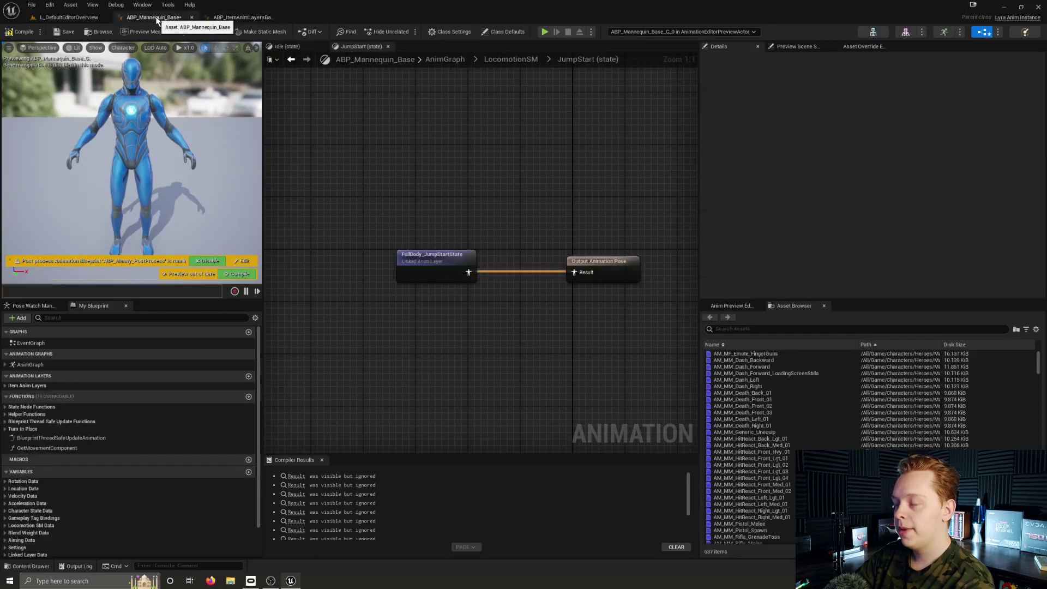
click(516, 61)
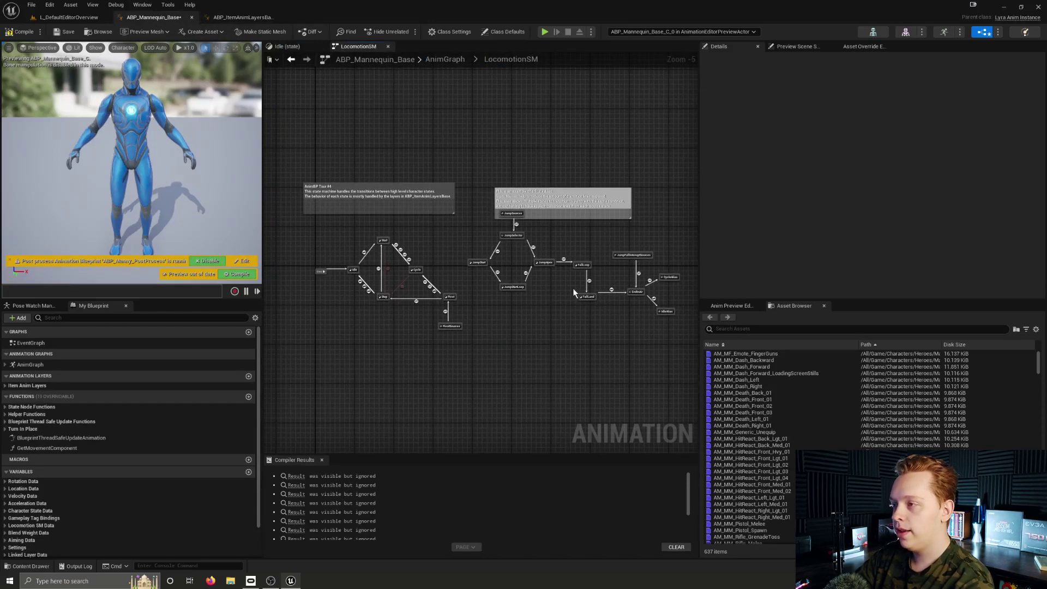
scroll(567, 289, up, 3)
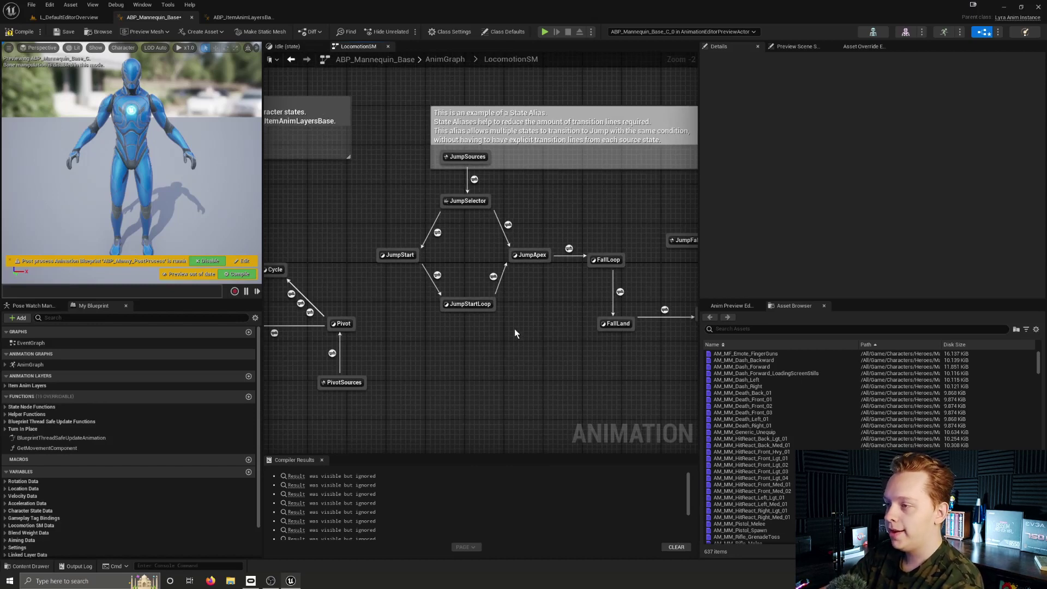
Step: Toggle Automatic Rule Based on Sequence Player on the JumpStart to JumpStartLoop transition
click(437, 276)
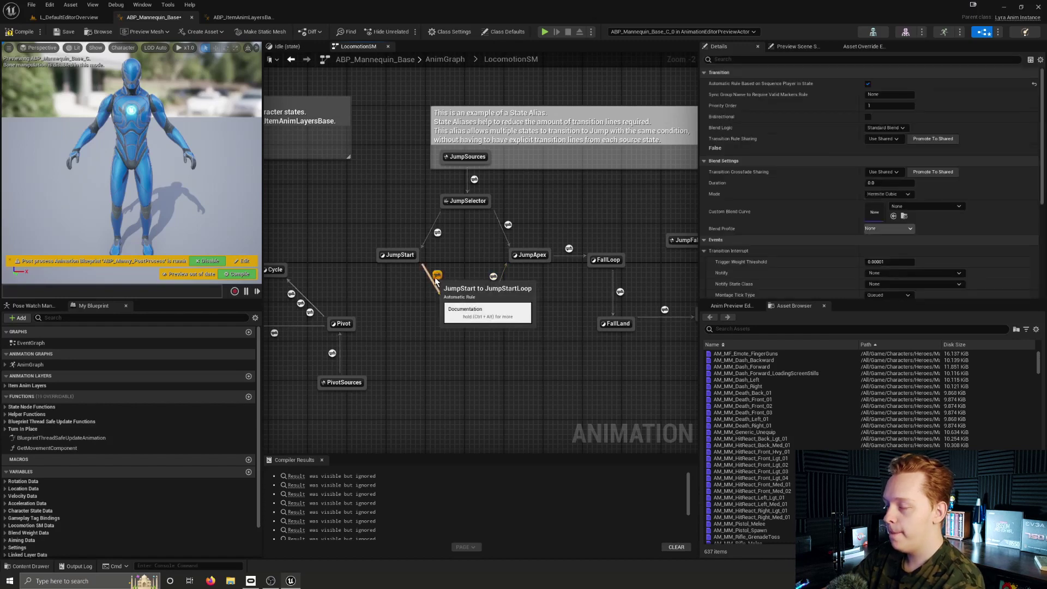
click(395, 255)
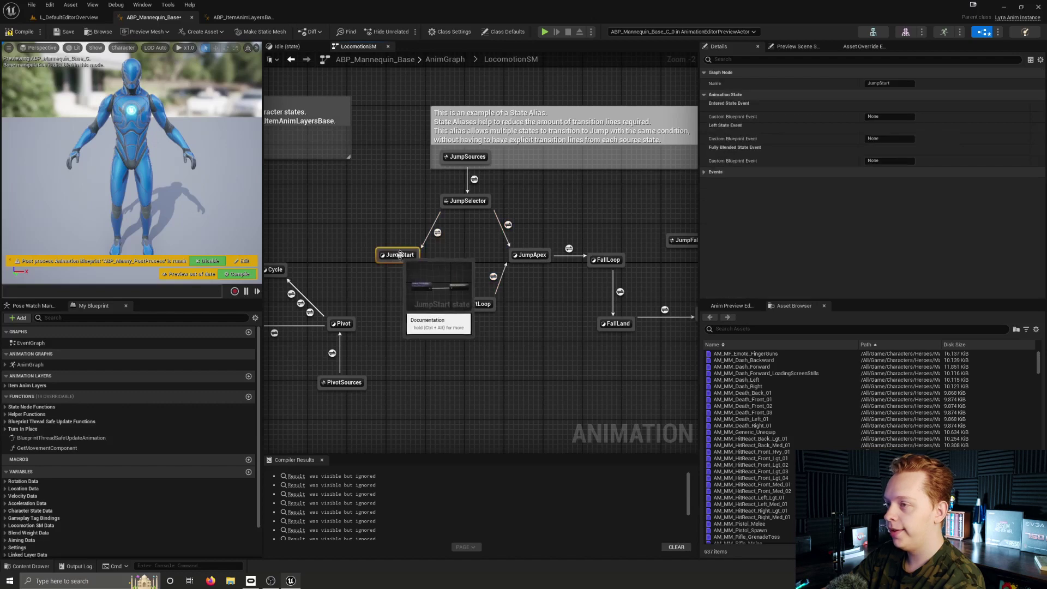
click(438, 274)
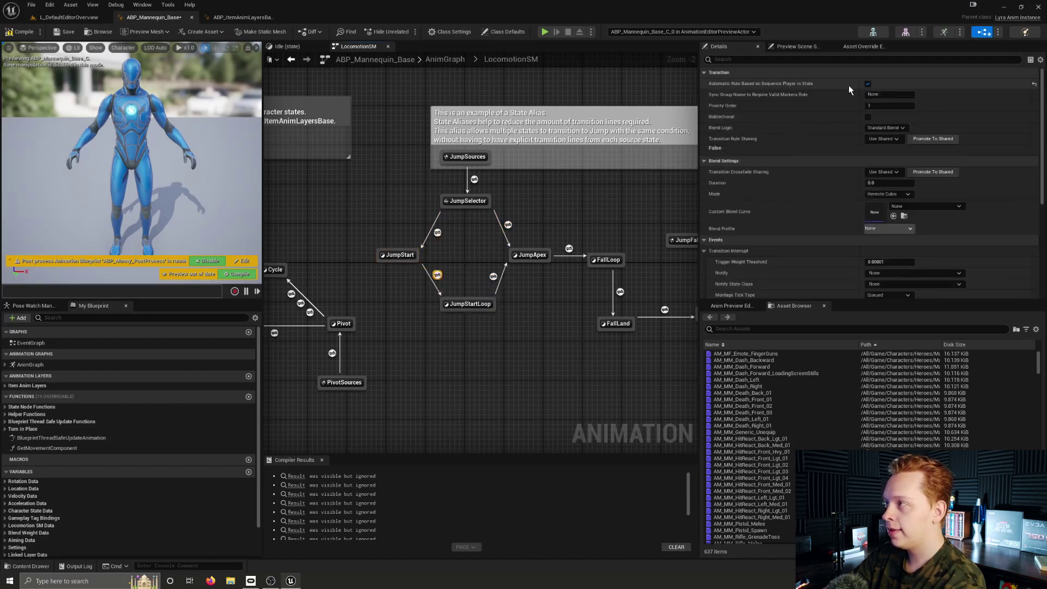
click(868, 84)
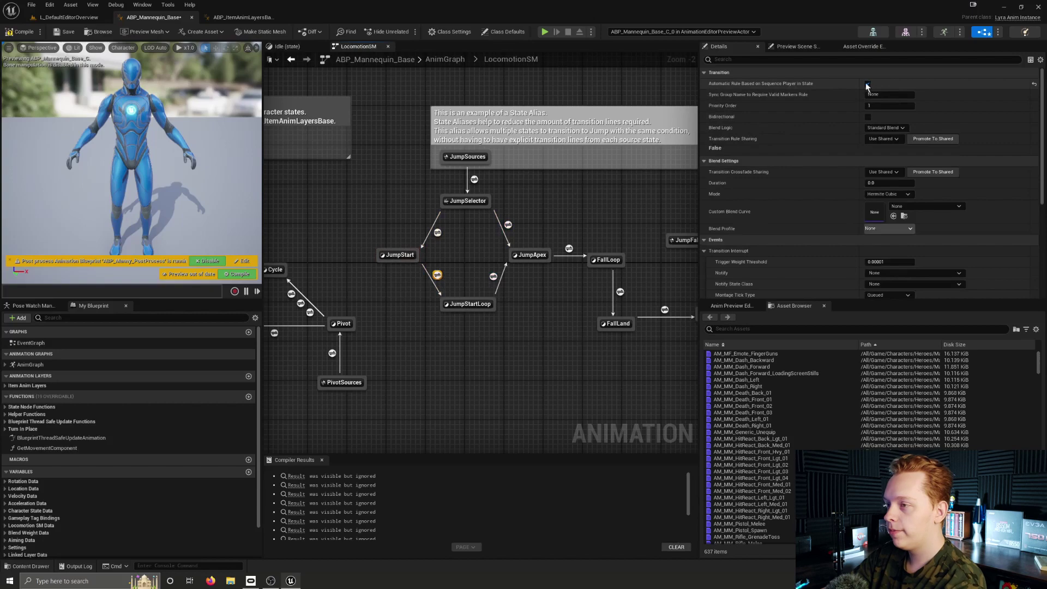
Step: Follow JumpStartLoop's linked layer to the Full Body Jump Start Loop State graph and inspect its Sequence Player
double_click(467, 304)
click(428, 266)
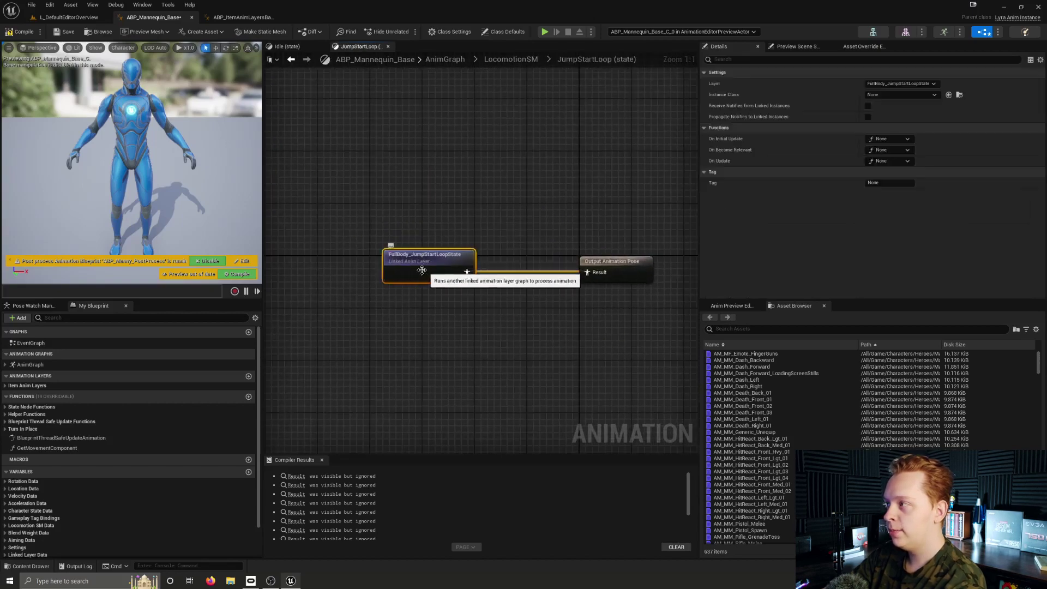
click(248, 18)
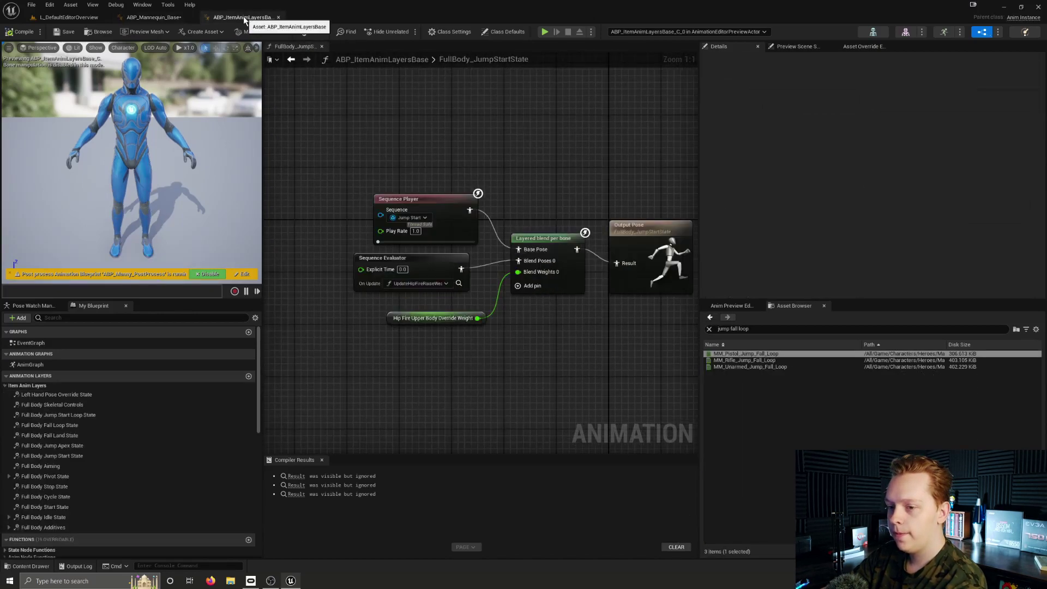
double_click(87, 414)
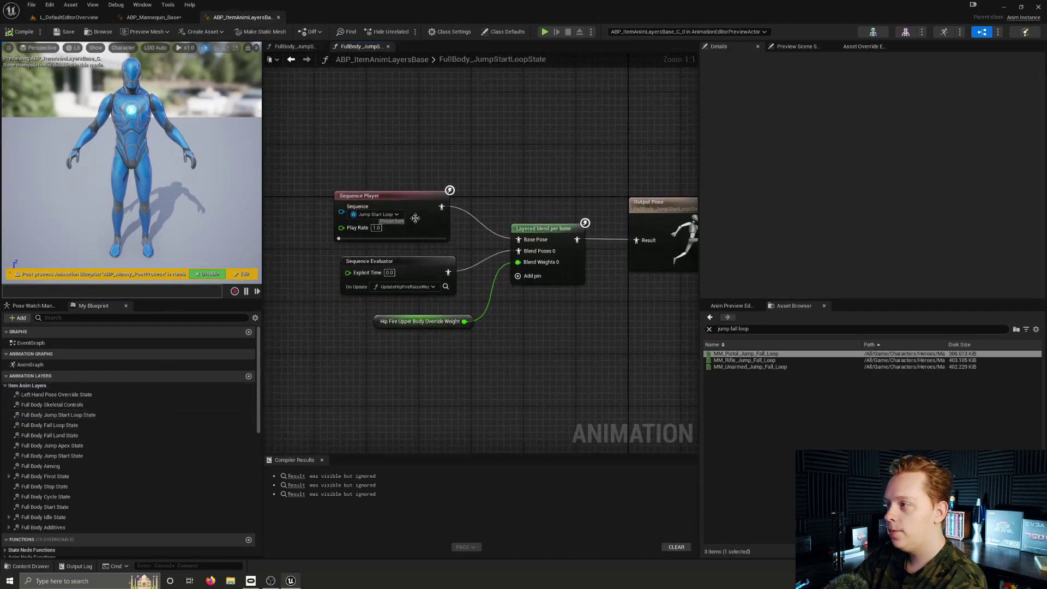
click(414, 226)
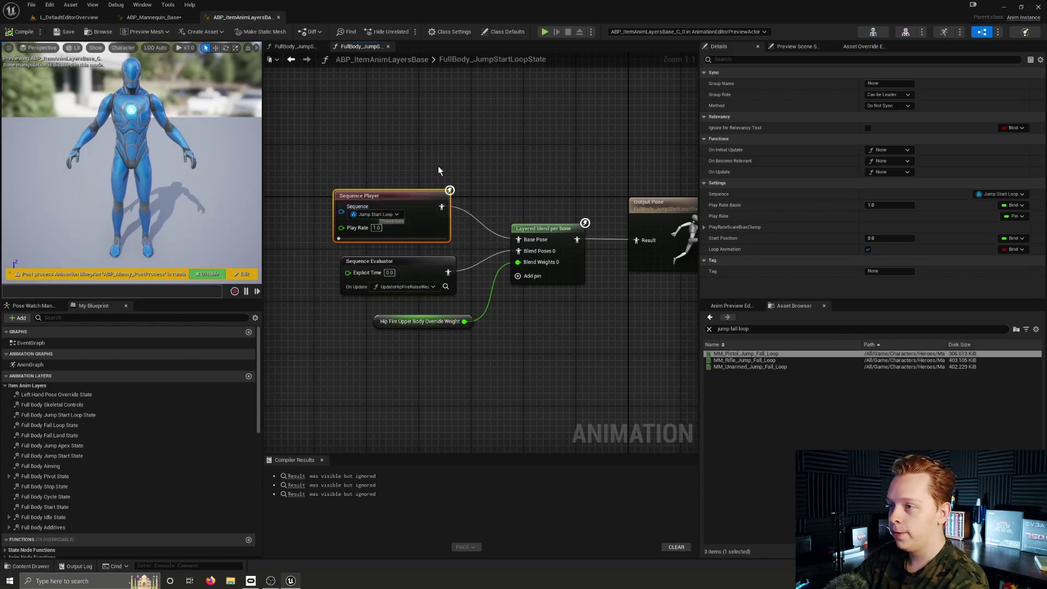
right_drag(438, 168, 404, 157)
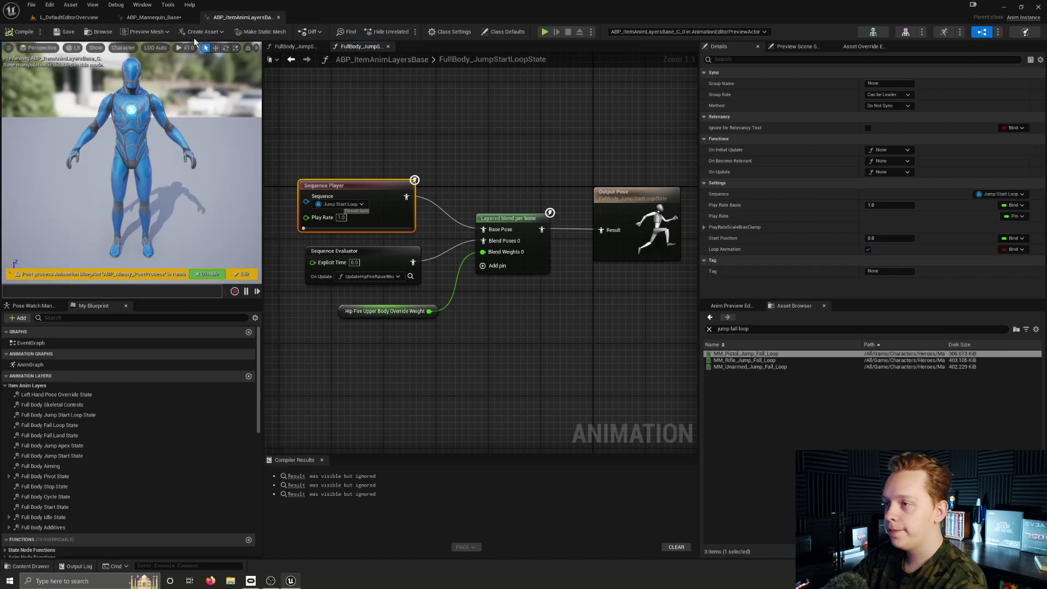
Step: Go back to ABP_Mannequin_Base's LocomotionSM graph and zoom in on the jump states
click(166, 18)
click(532, 64)
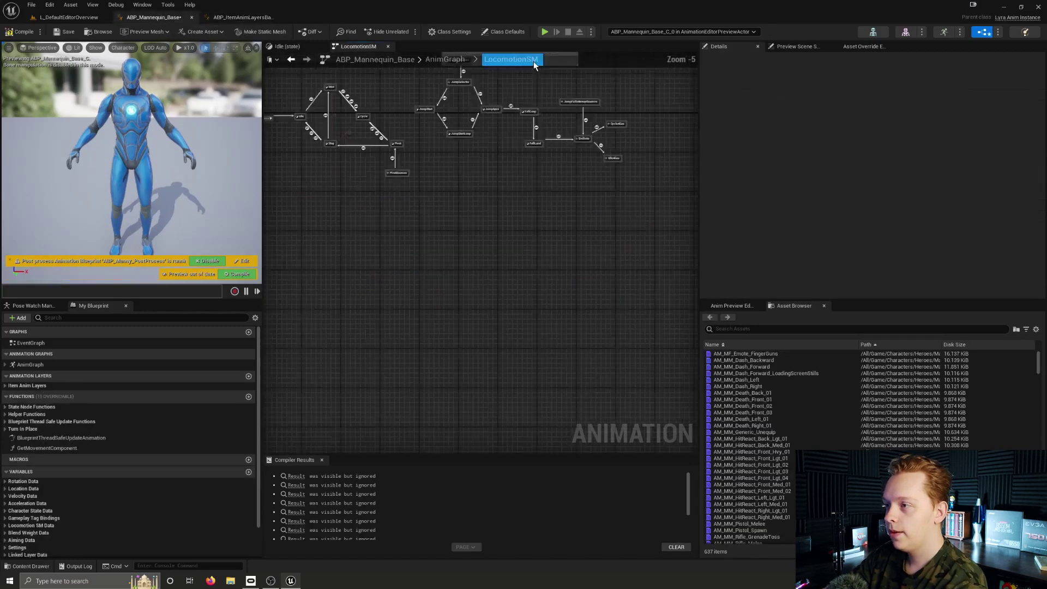
scroll(524, 290, up, 3)
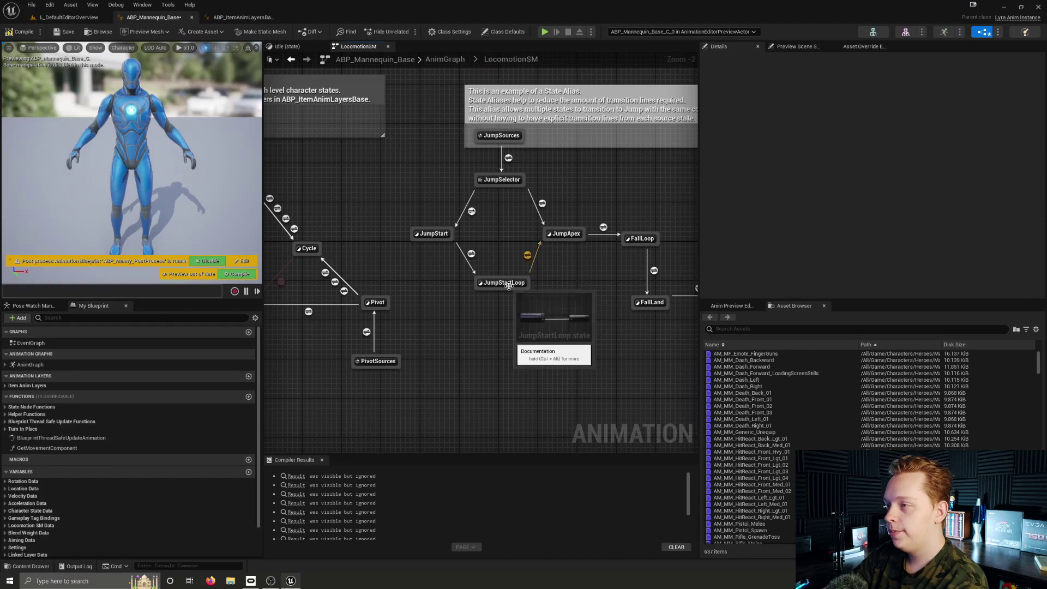
Step: Review the JumpStartLoop→JumpApex and JumpSelector→JumpApex transition rules, then open the JumpApex state graph
click(527, 255)
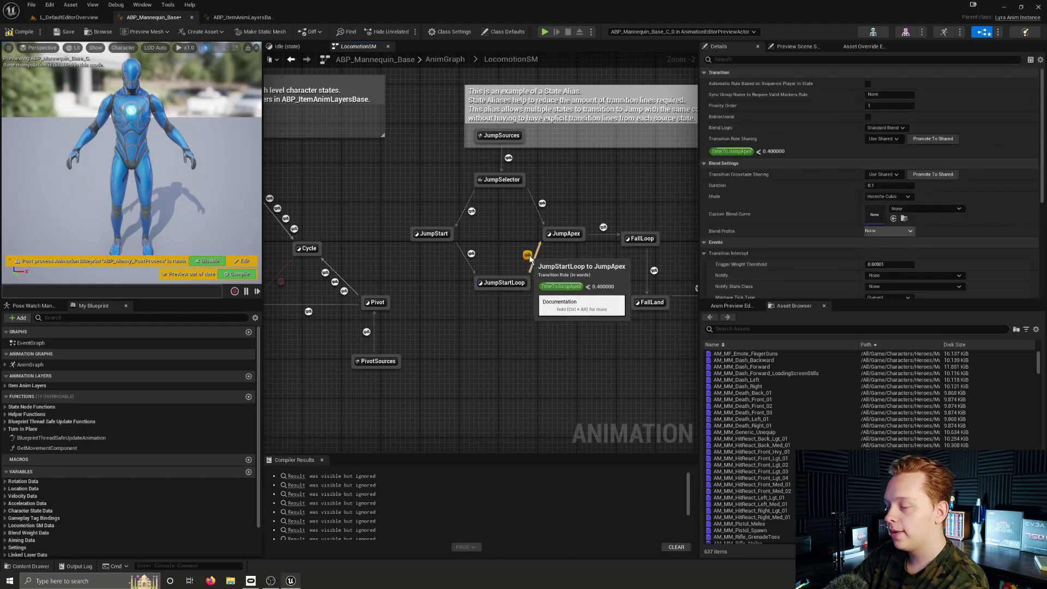
click(567, 232)
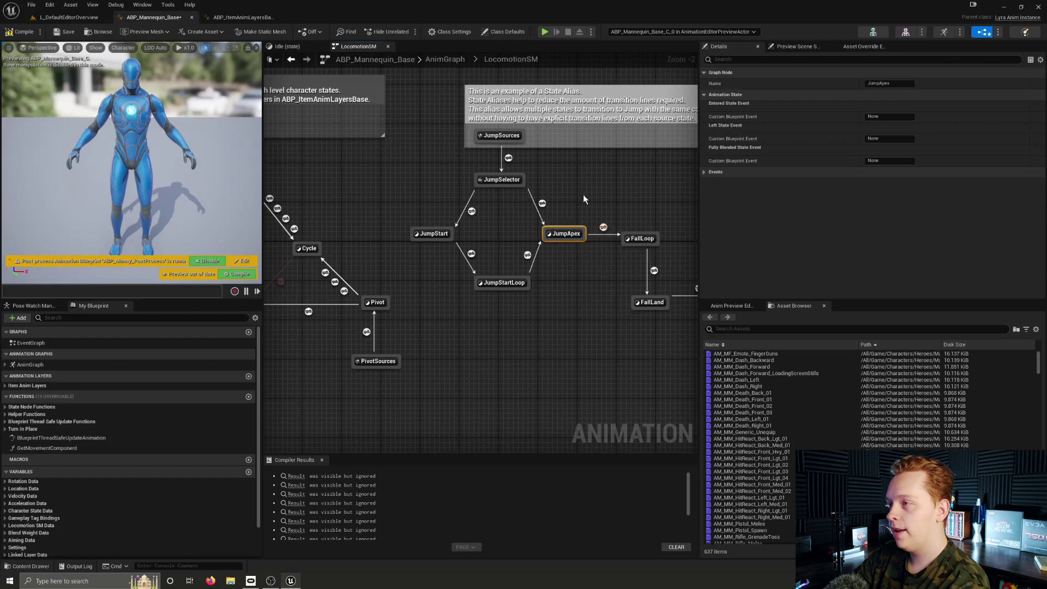
click(543, 204)
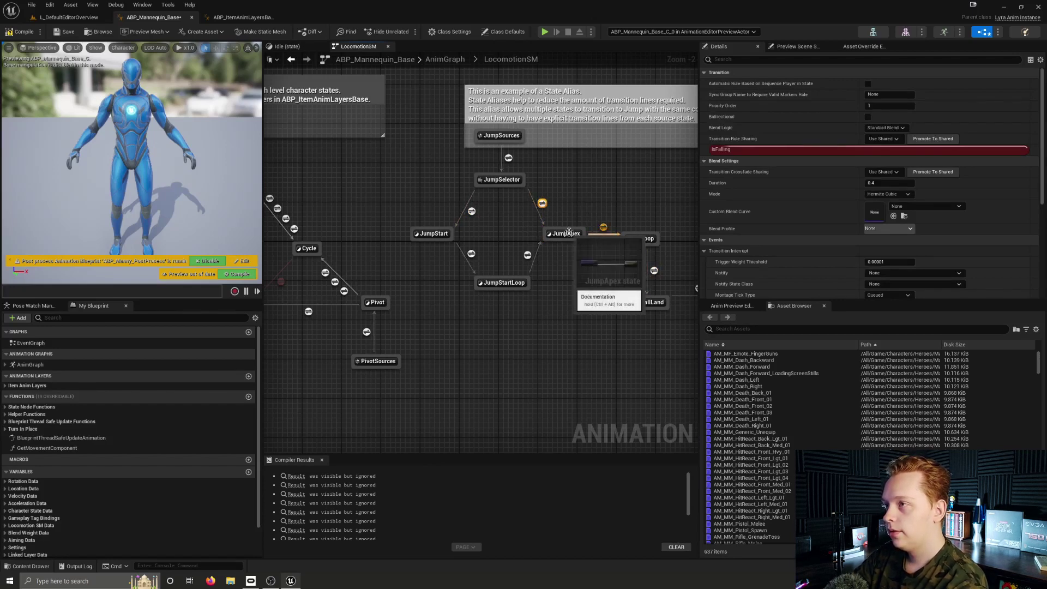
double_click(568, 234)
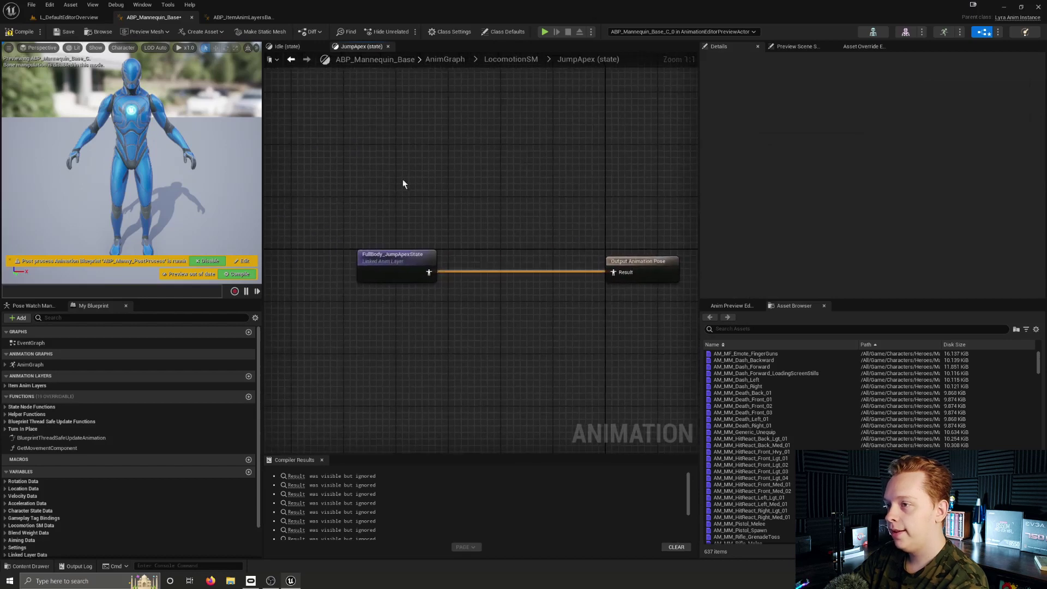
Step: Open the Full Body Jump Apex State layer in ABP_ItemAnimLayersBase and inspect its Sequence Player
click(370, 253)
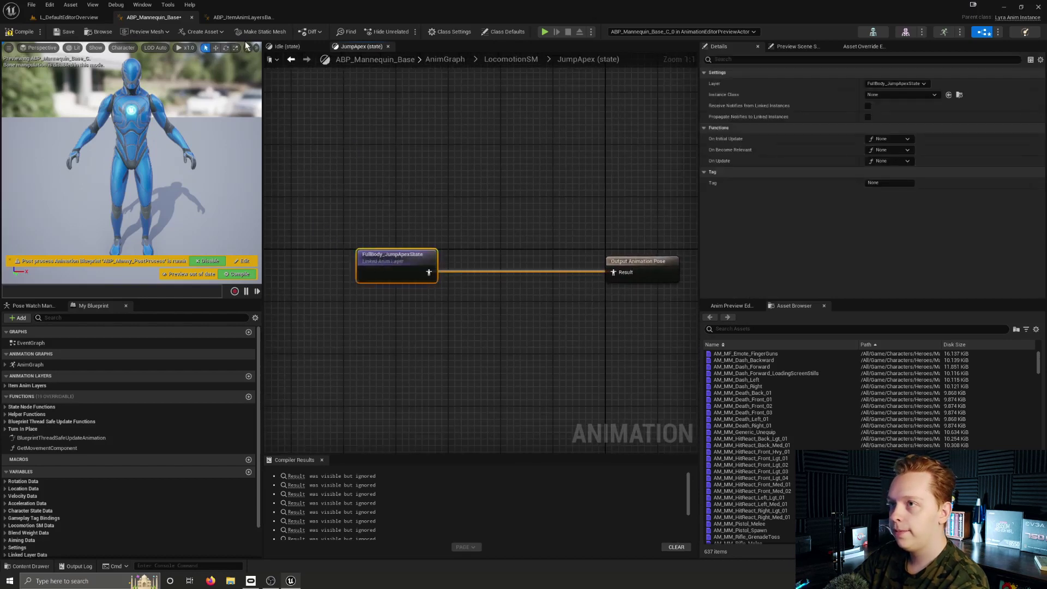
click(244, 21)
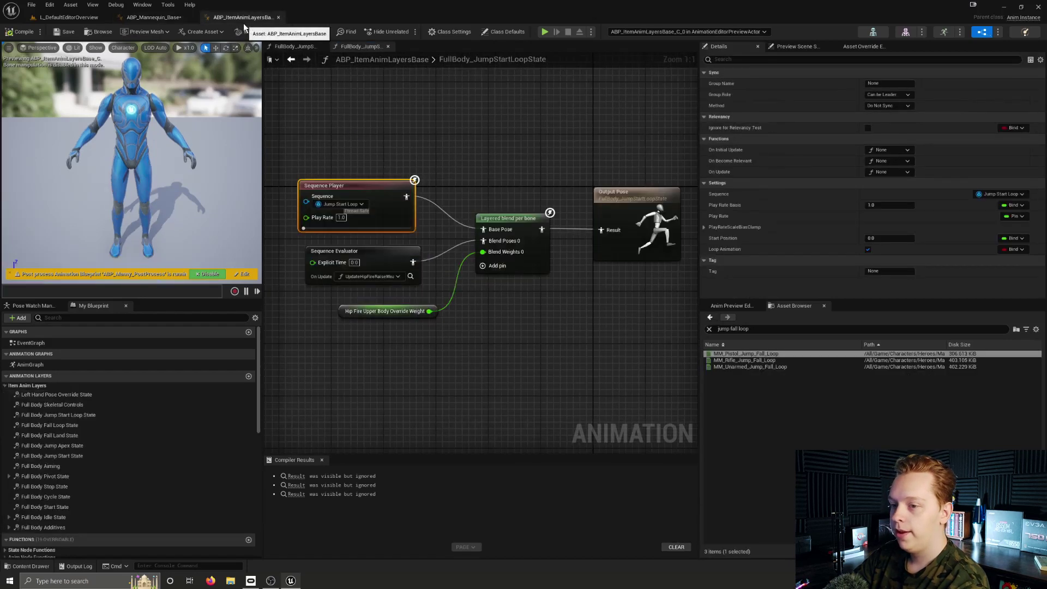
double_click(166, 446)
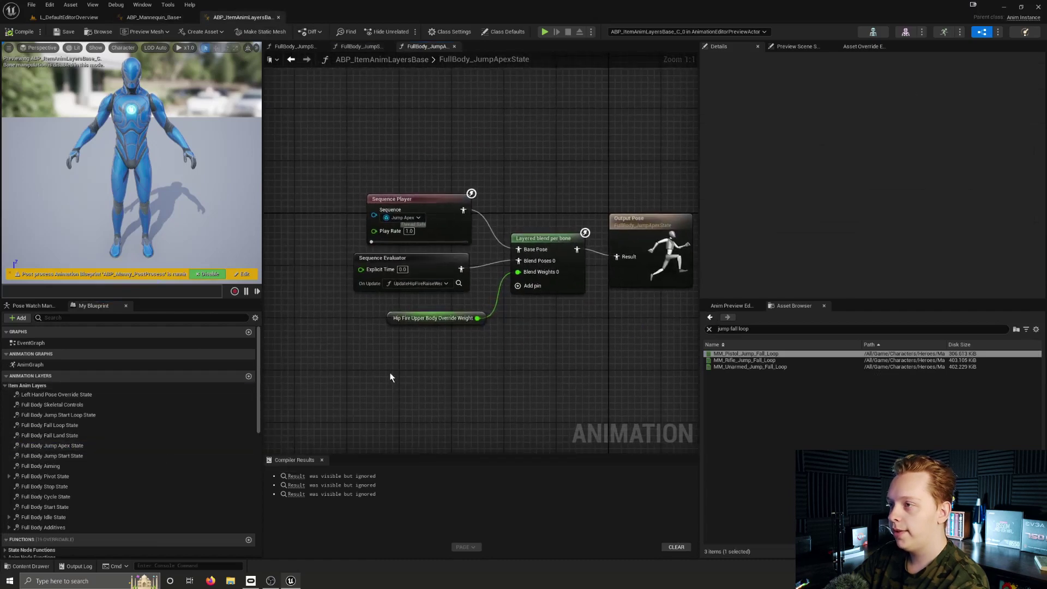
click(462, 232)
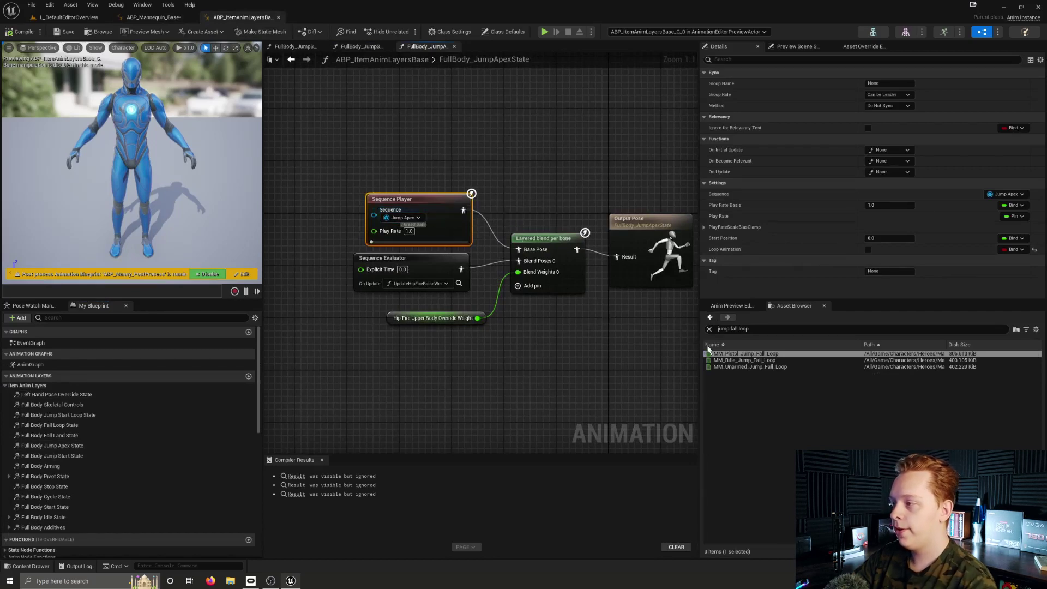
Step: Search the Asset Browser for jump apex and preview MM_Unarmed_Jump_Apex
key(ctrl+f)
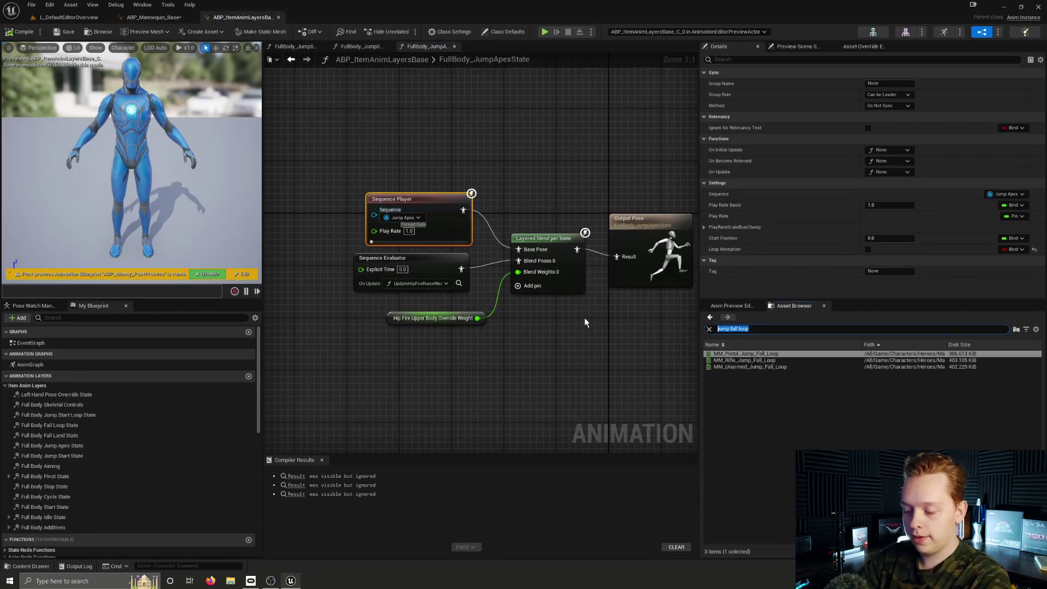
text(jump)
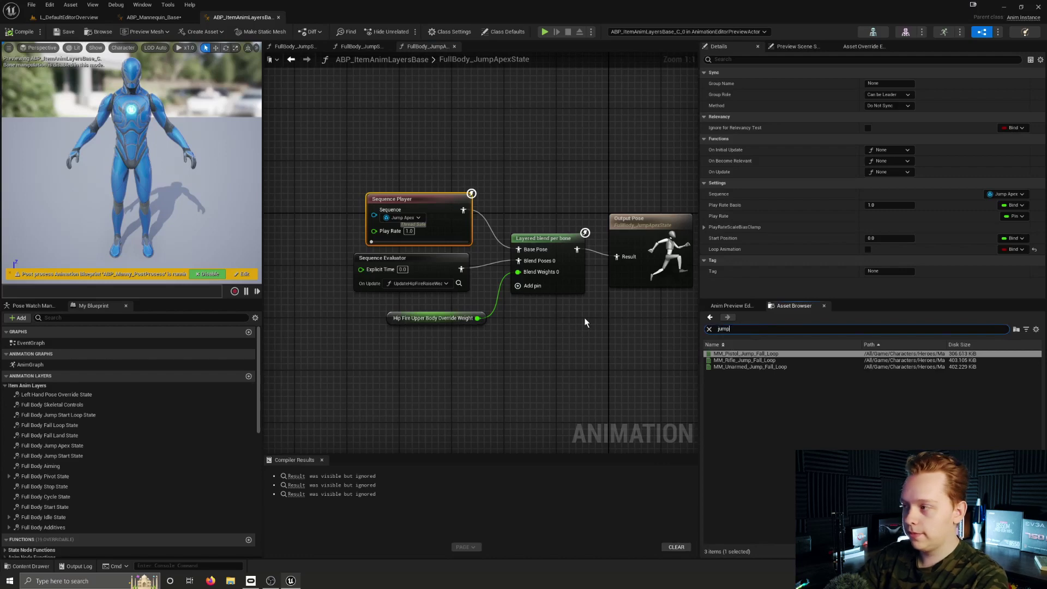
text( asppe)
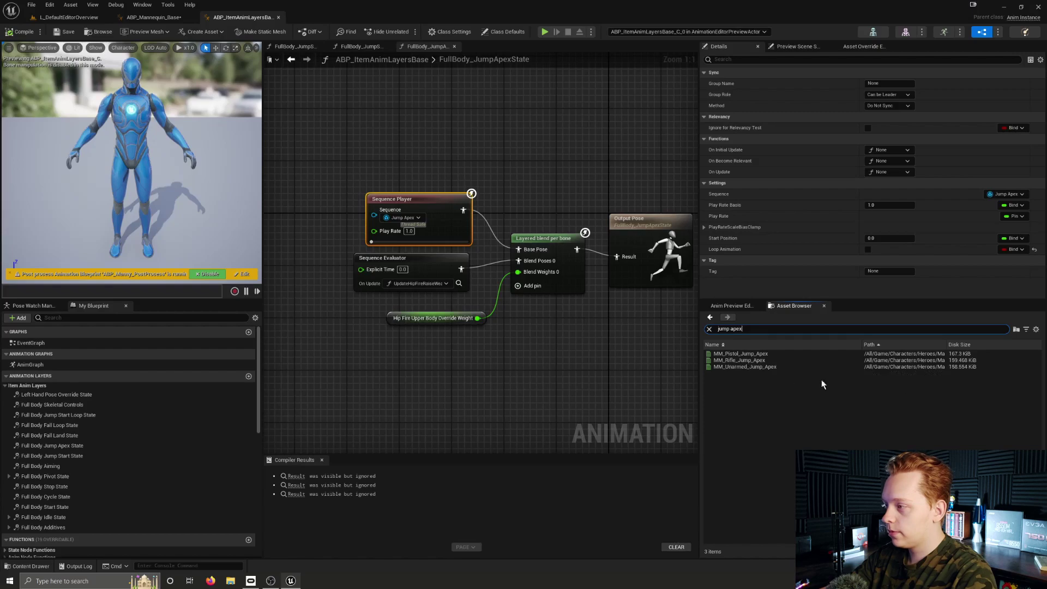
double_click(782, 367)
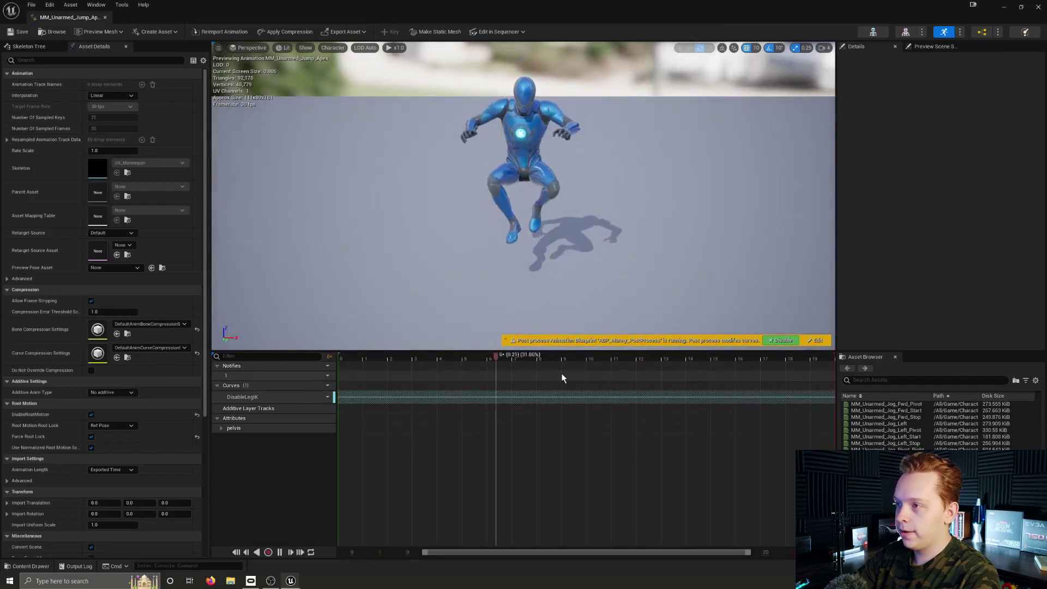
mouse_move(514, 274)
mouse_down()
mouse_move(514, 256)
mouse_move(511, 275)
mouse_up()
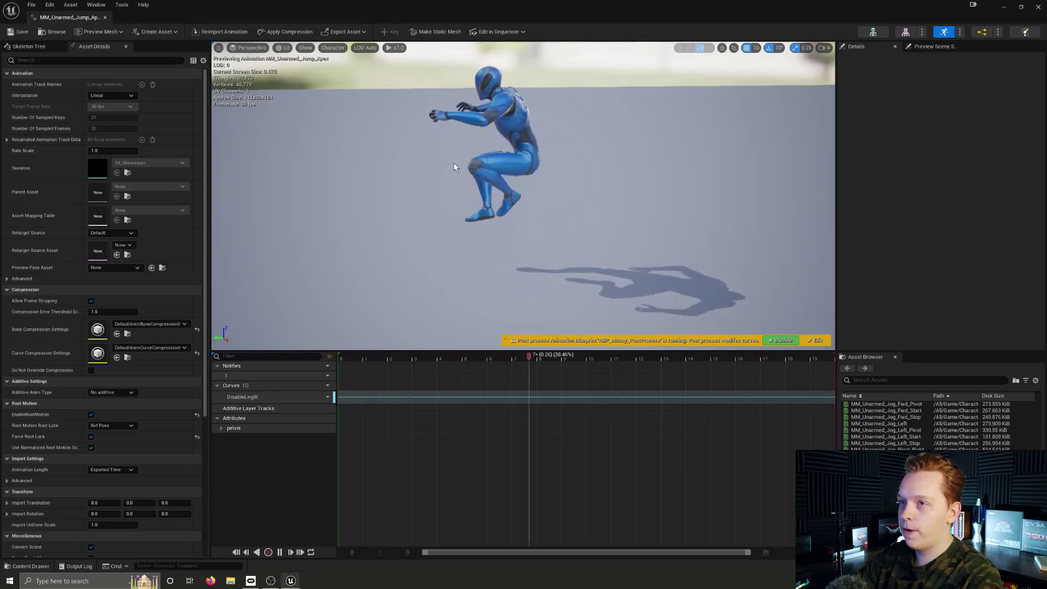
click(106, 17)
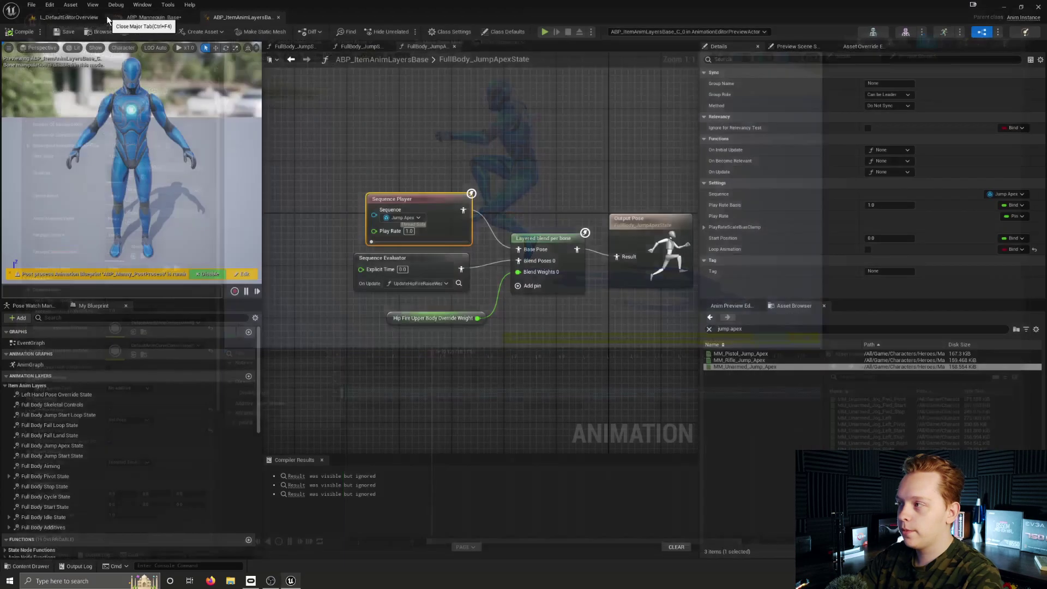
click(489, 124)
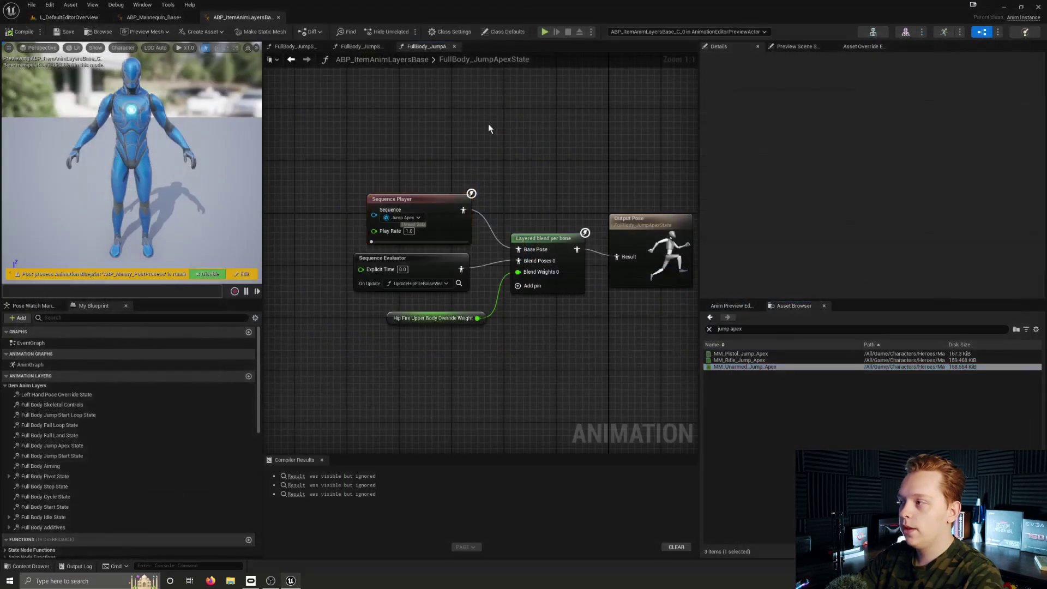
click(439, 203)
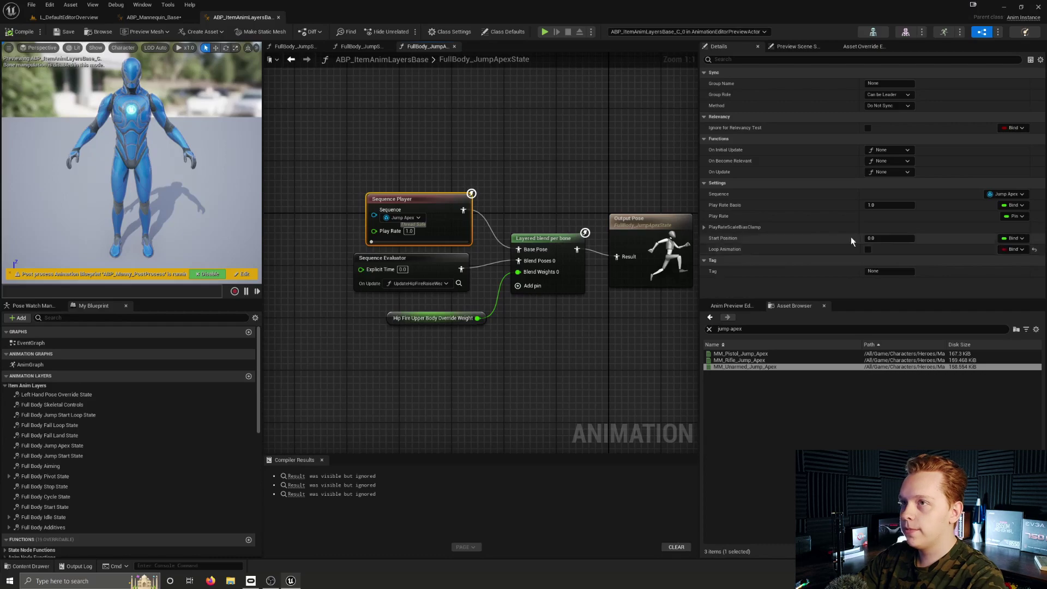
click(420, 136)
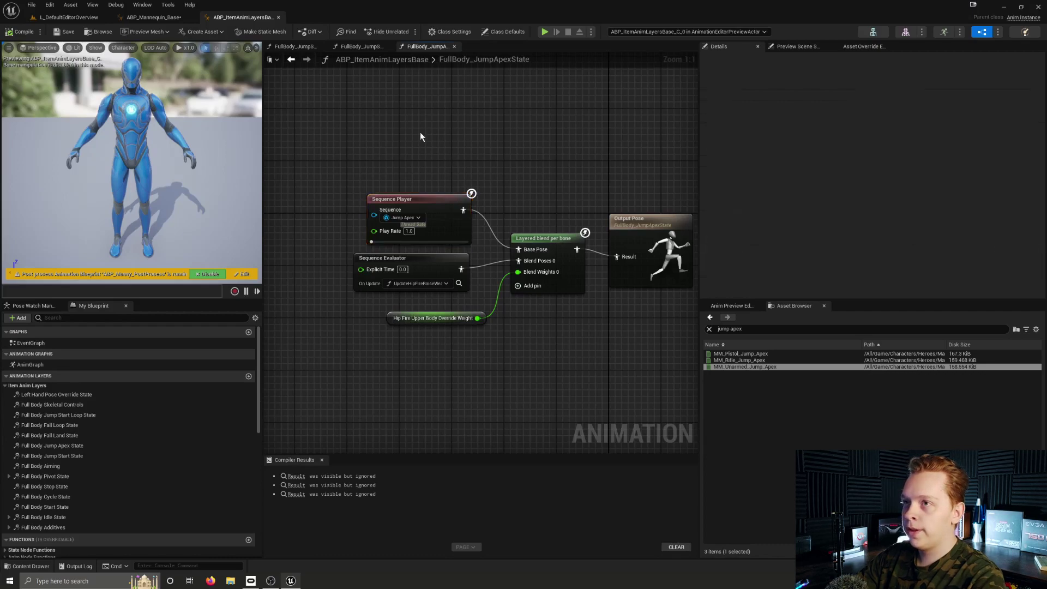
click(278, 18)
Step: Return to ABP_Mannequin_Base's LocomotionSM and bring the jump and fall states into view
click(75, 18)
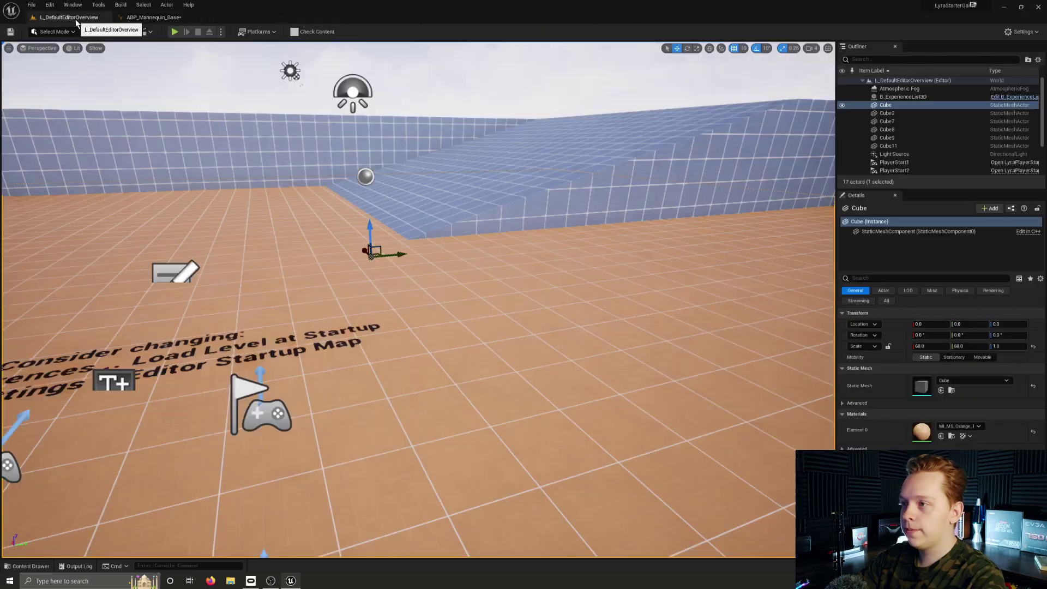
click(152, 17)
click(525, 65)
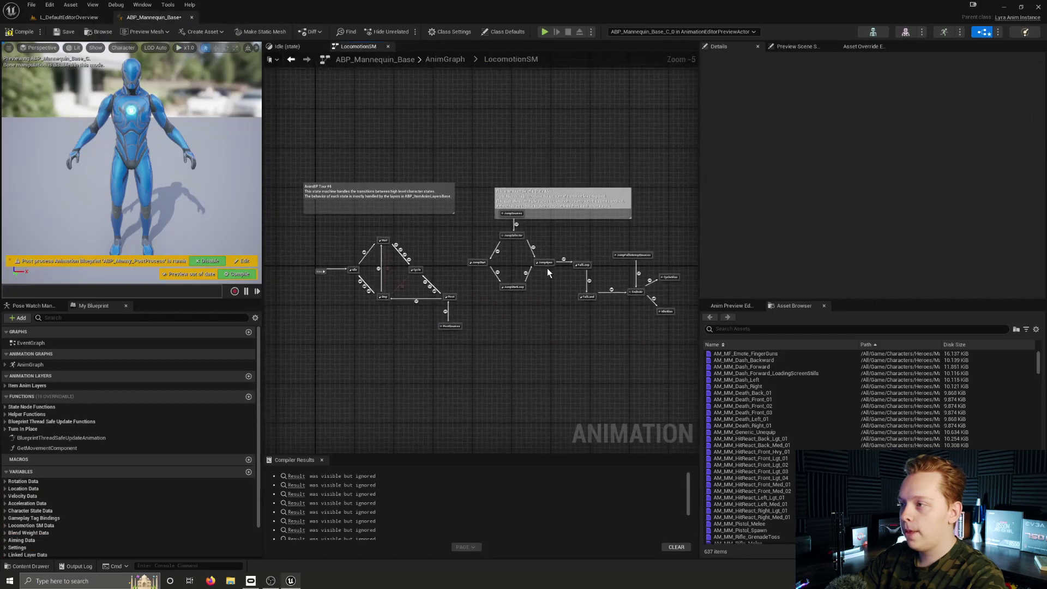
scroll(547, 267, up, 4)
right_drag(571, 273, 415, 307)
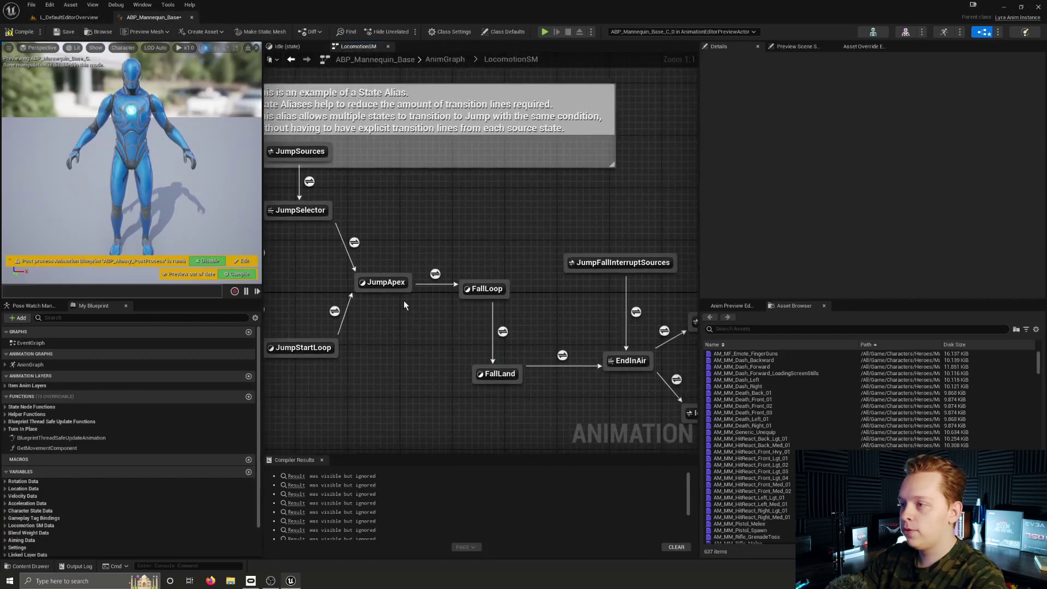
Step: Check the JumpApex to FallLoop transition rule and the JumpApex state, then open the FallLoop state graph
click(435, 273)
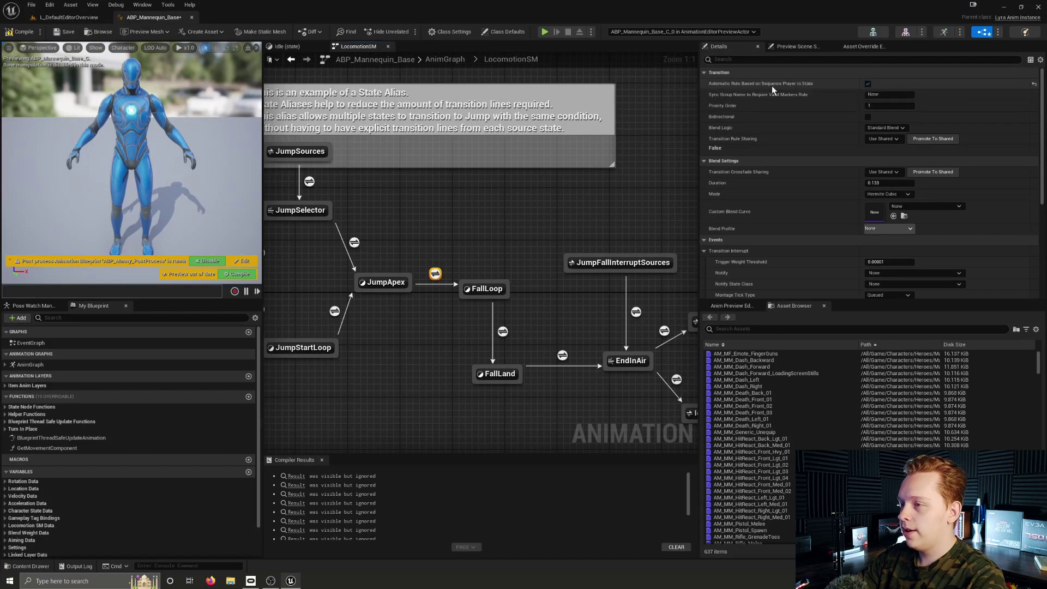
click(374, 283)
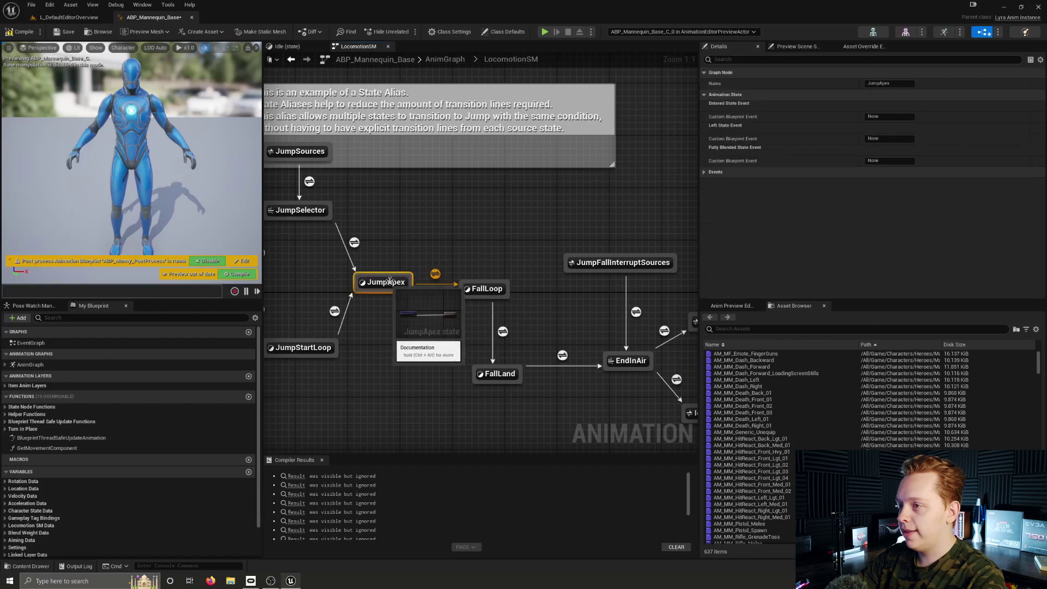
click(499, 286)
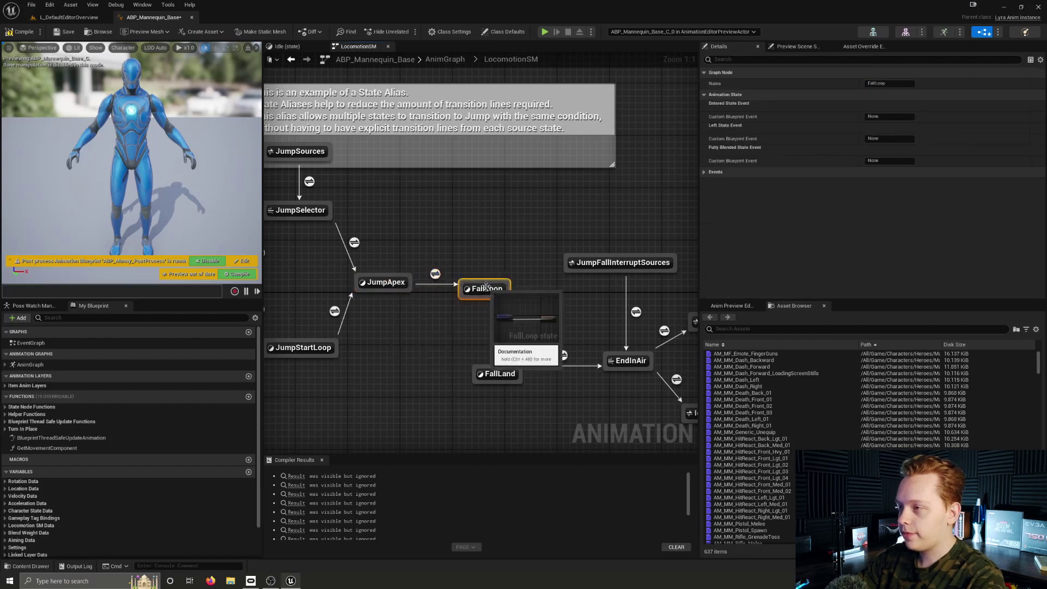
double_click(486, 286)
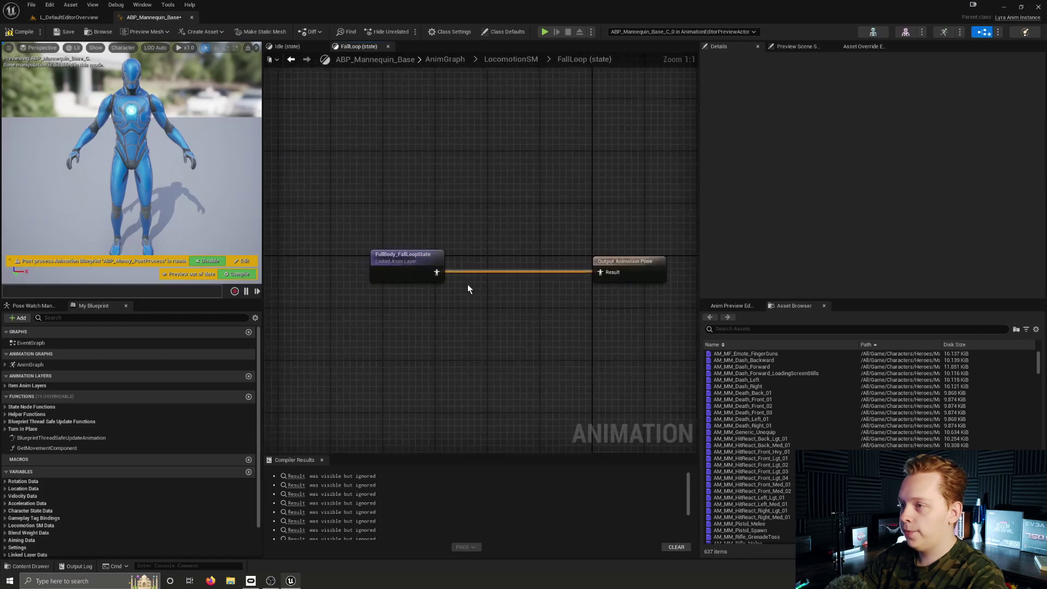
Step: Inspect the FullBody_FallLoopState linked layer, then reopen ABP_ItemAnimLayersBase from the Content Drawer
click(396, 269)
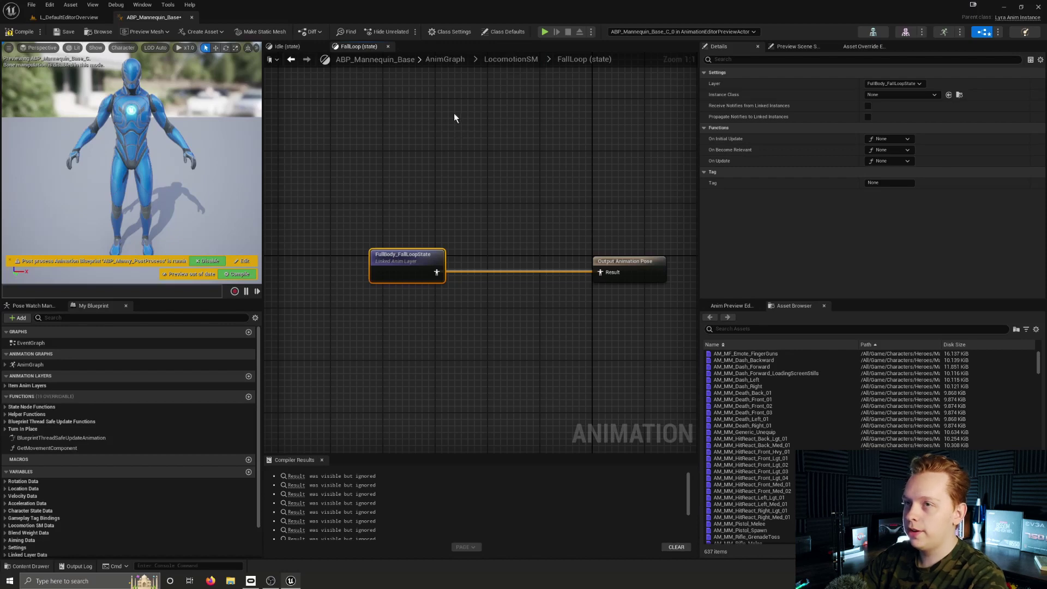
click(73, 16)
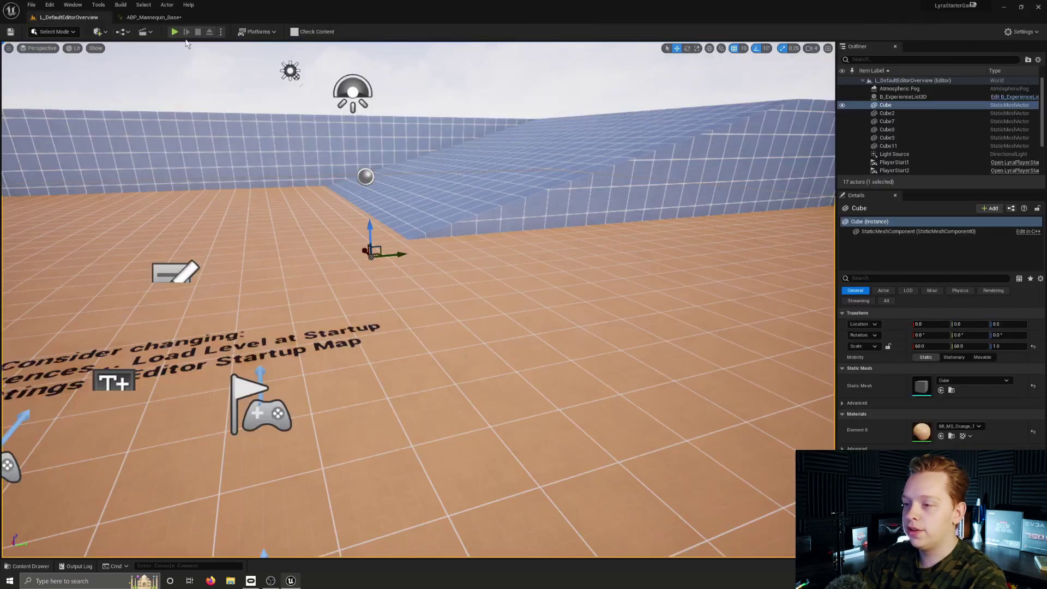
key(ctrl+space)
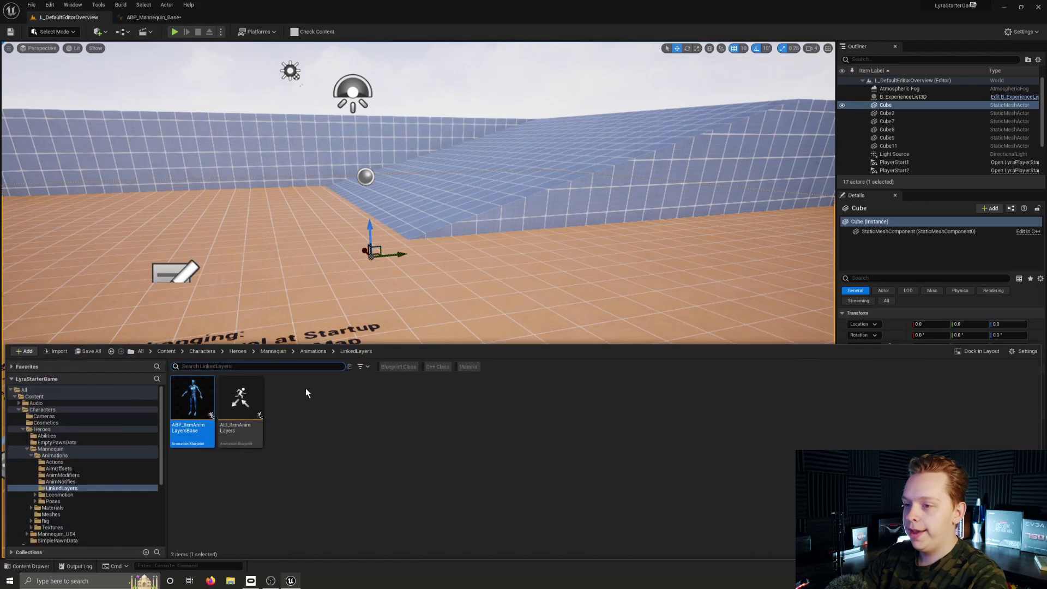
mouse_move(206, 409)
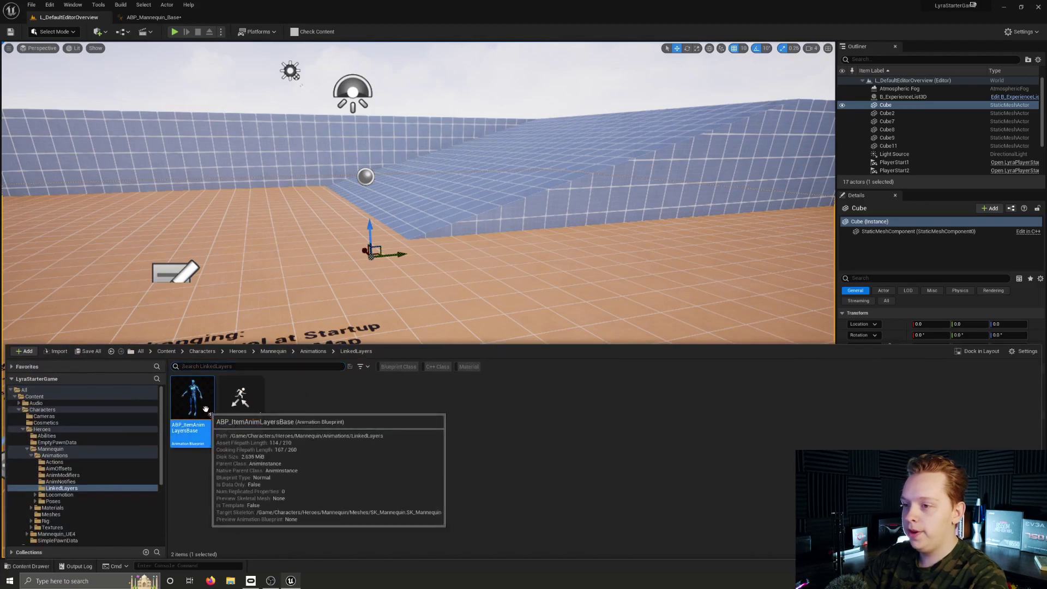
double_click(204, 407)
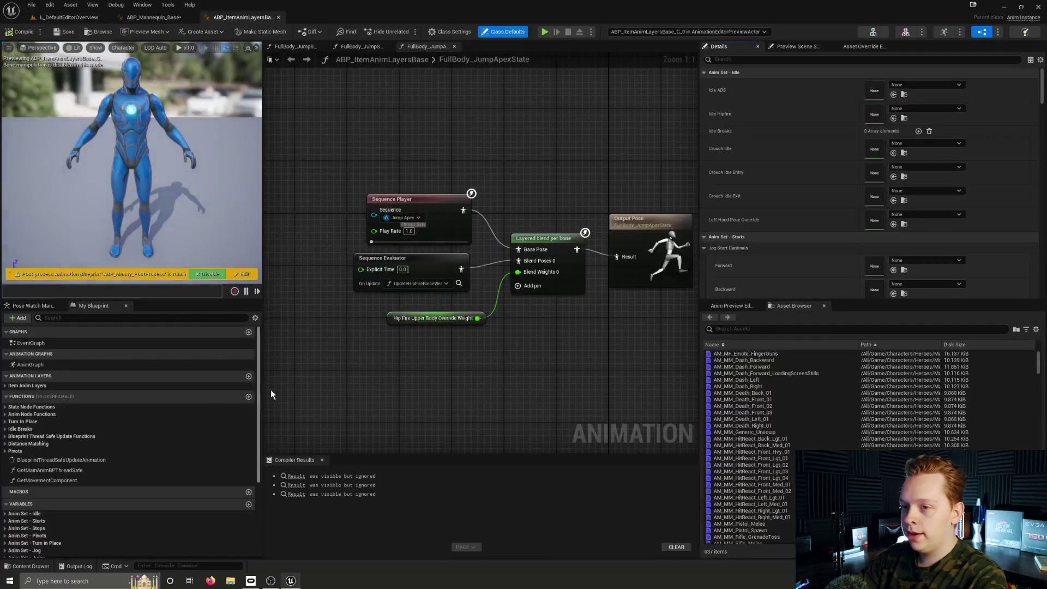
Step: Open the Full Body Fall Loop State layer, inspect its Jump Fall Loop sequence player, and return to ABP_Mannequin_Base
click(28, 385)
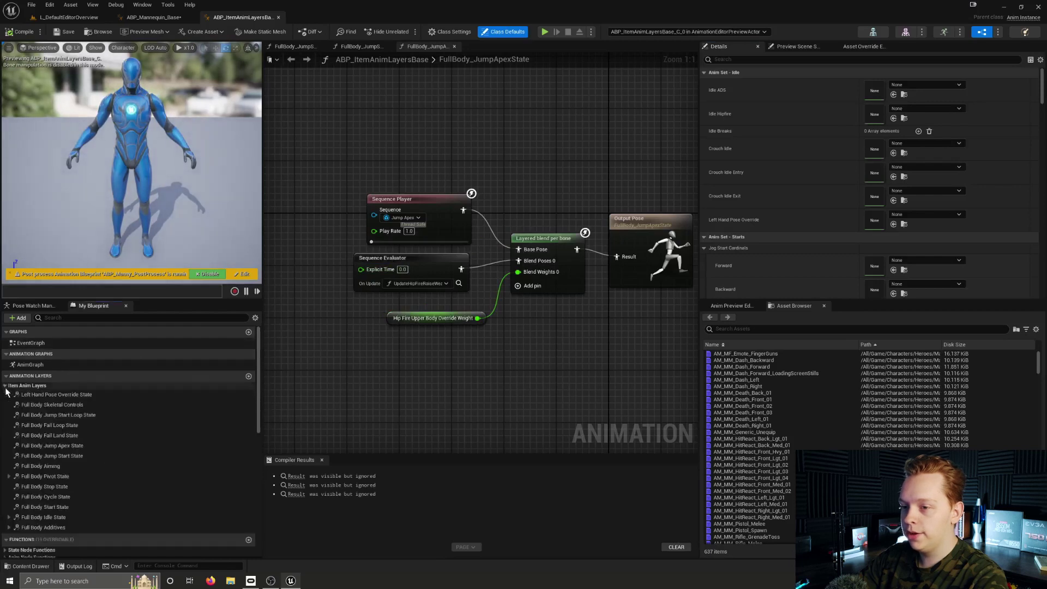
double_click(103, 426)
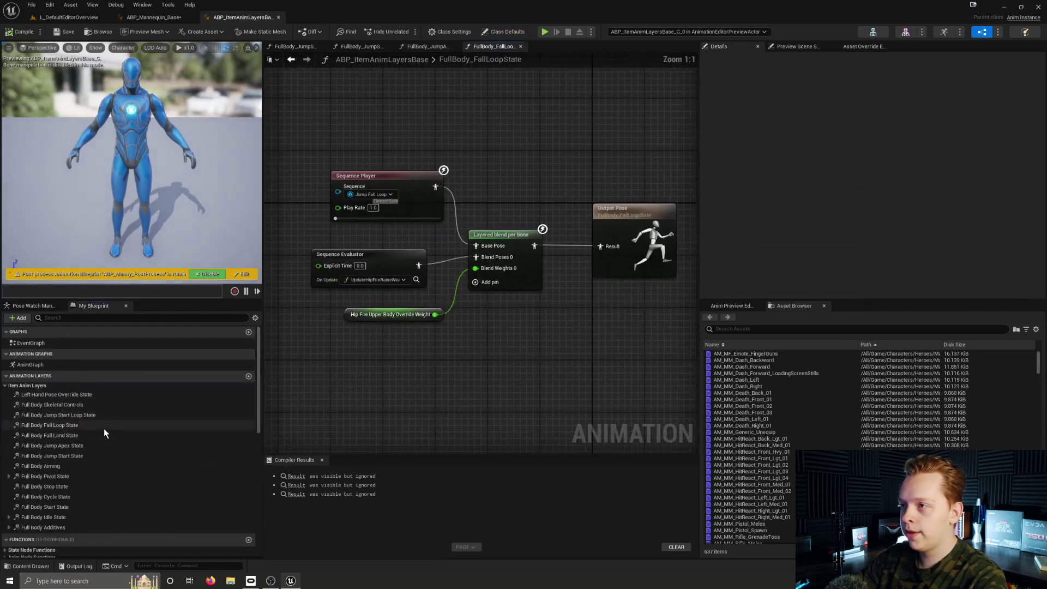
click(429, 212)
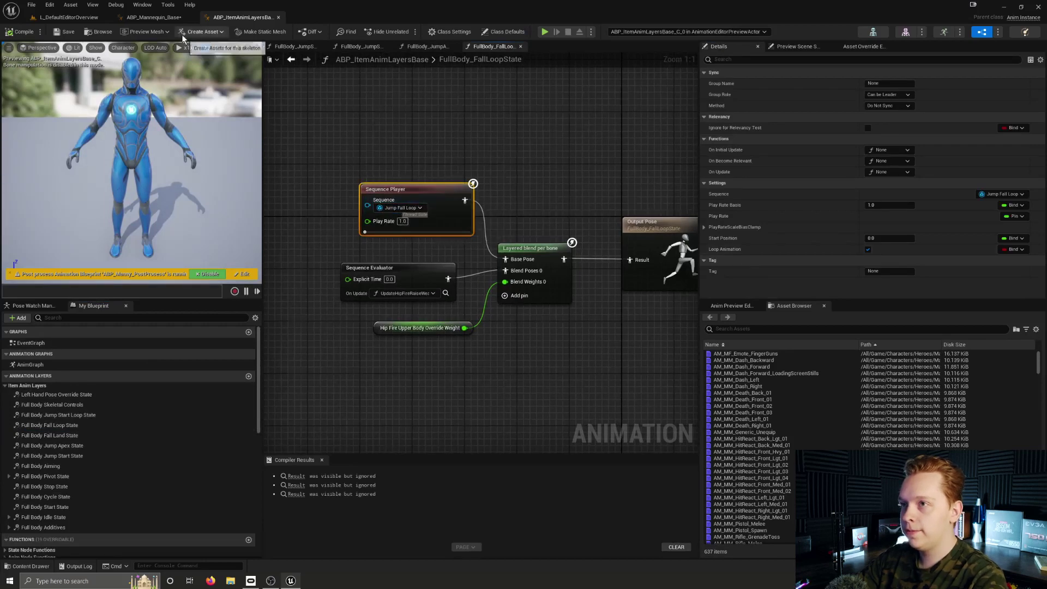
click(165, 22)
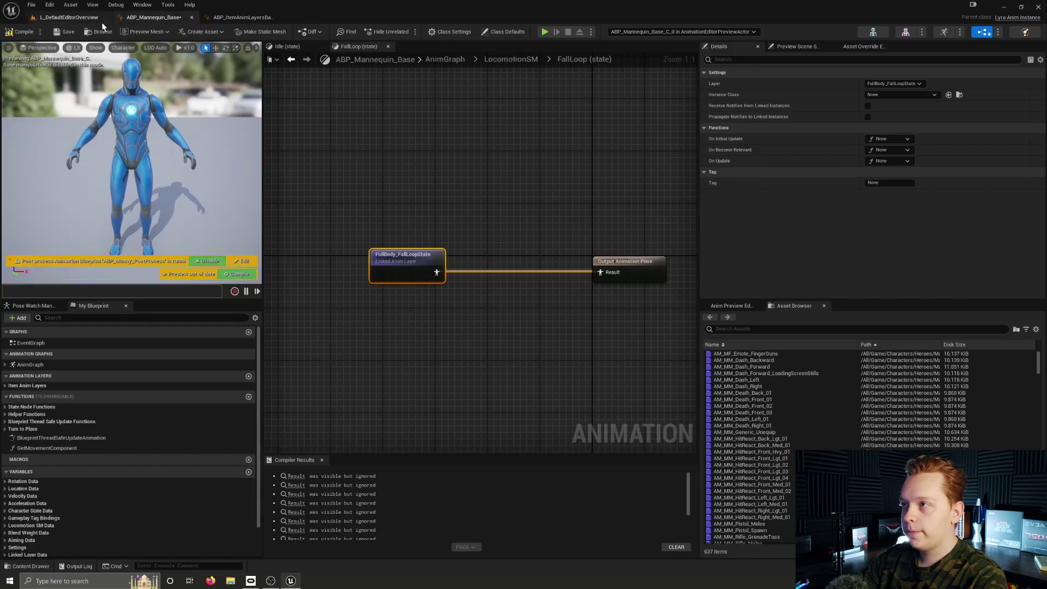
Step: Back in LocomotionSM, inspect the FallLoop to FallLand transition and open the FallLand state graph
click(506, 59)
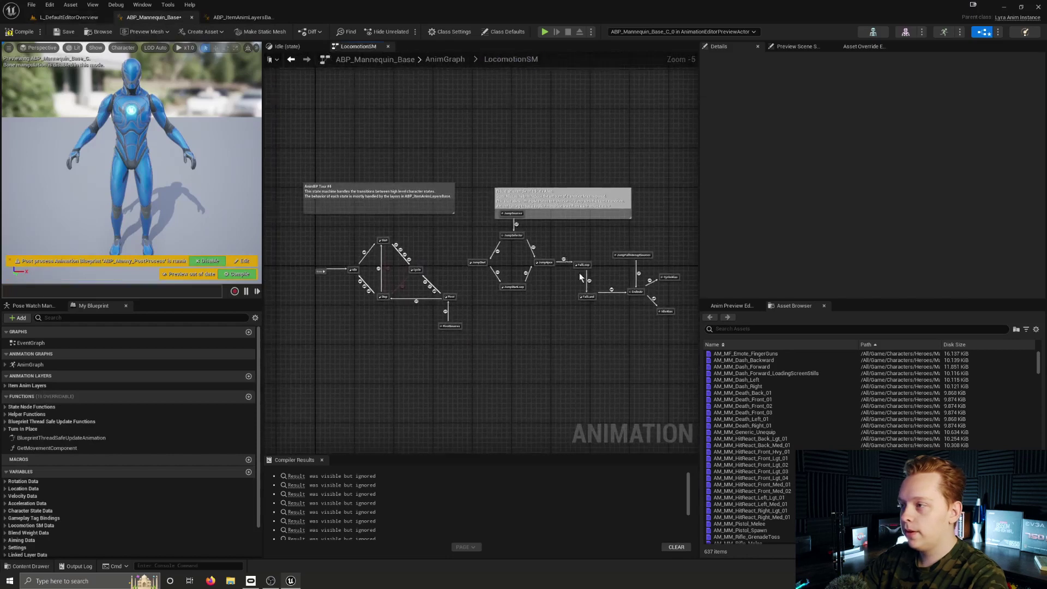
scroll(578, 273, up, 3)
click(598, 284)
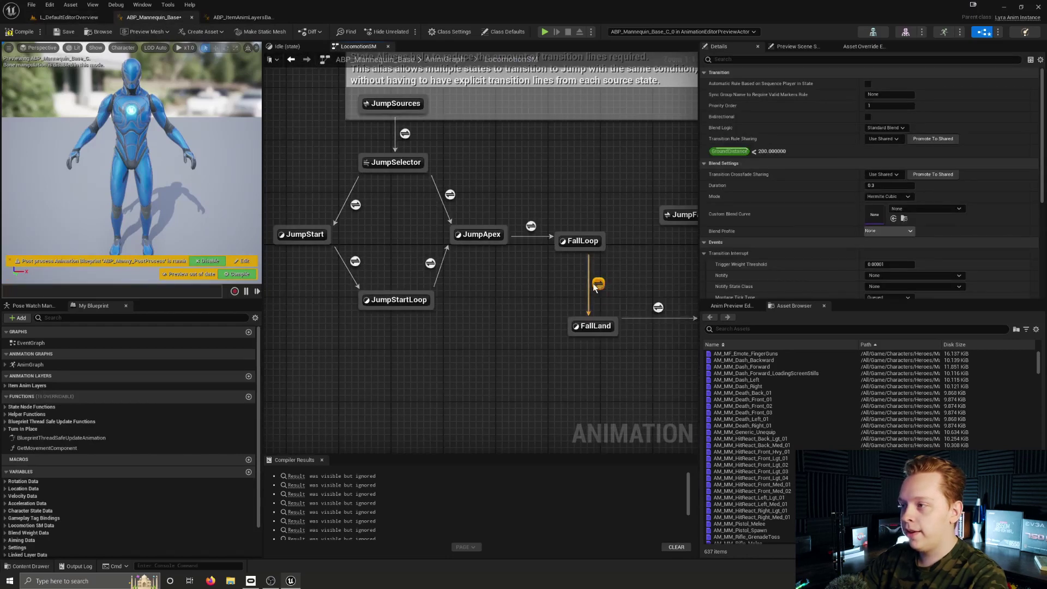
right_drag(575, 284, 515, 265)
double_click(530, 306)
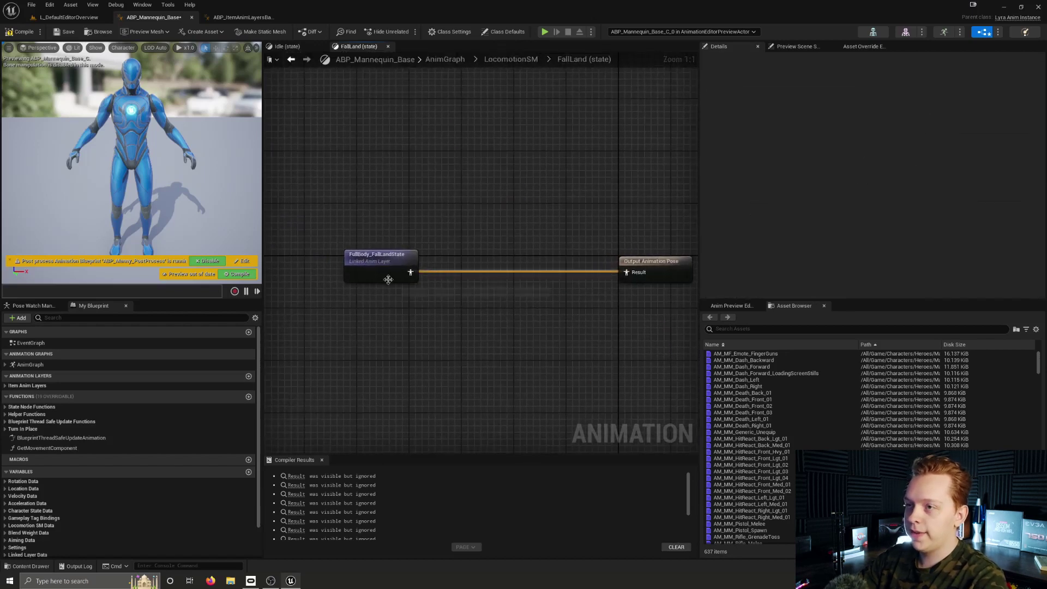
Step: In ABP_ItemAnimLayersBase, pick and open the Full Body Fall Land State layer
click(213, 18)
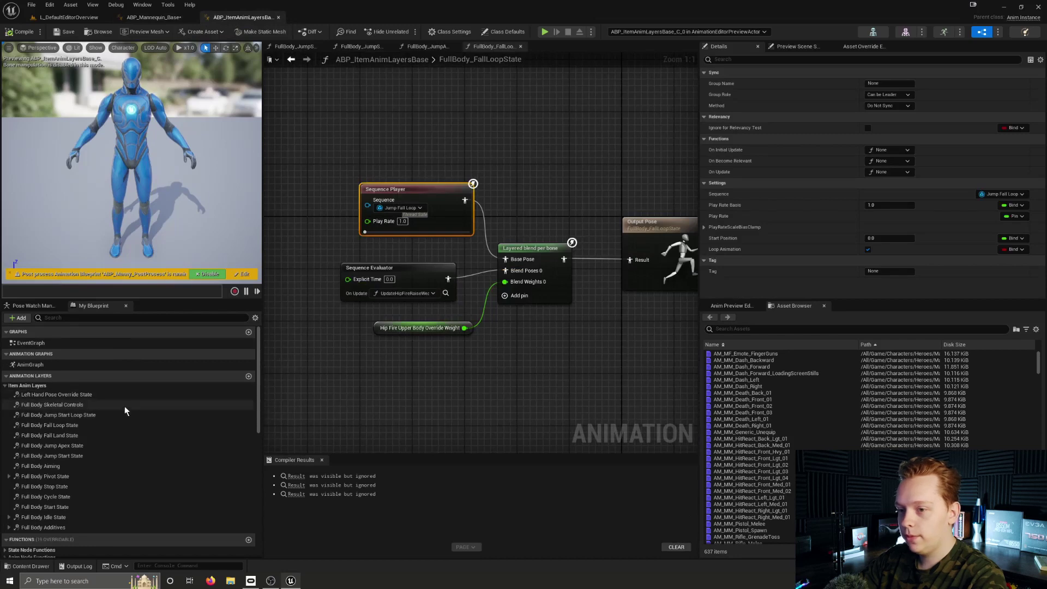
click(79, 436)
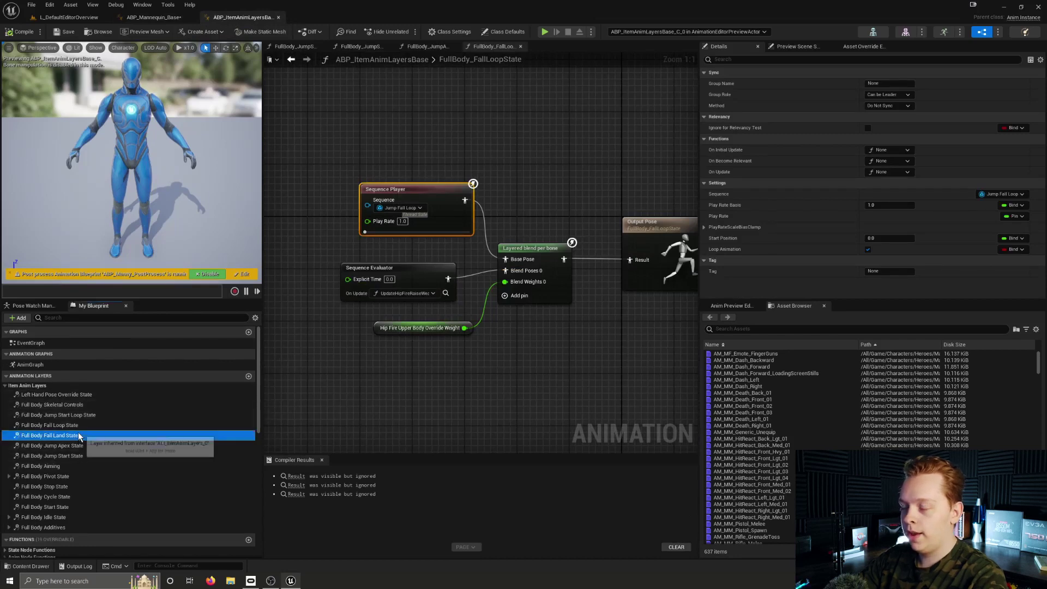
double_click(78, 435)
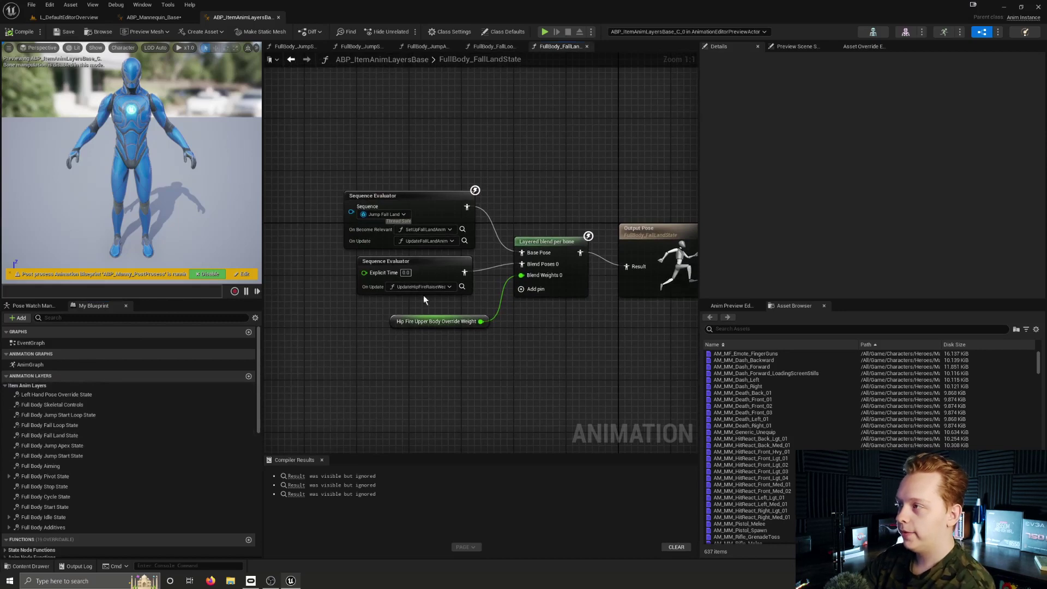
Step: Select the Jump Fall Land sequence evaluator to show its Locomotion sync group and fall-land functions
click(438, 203)
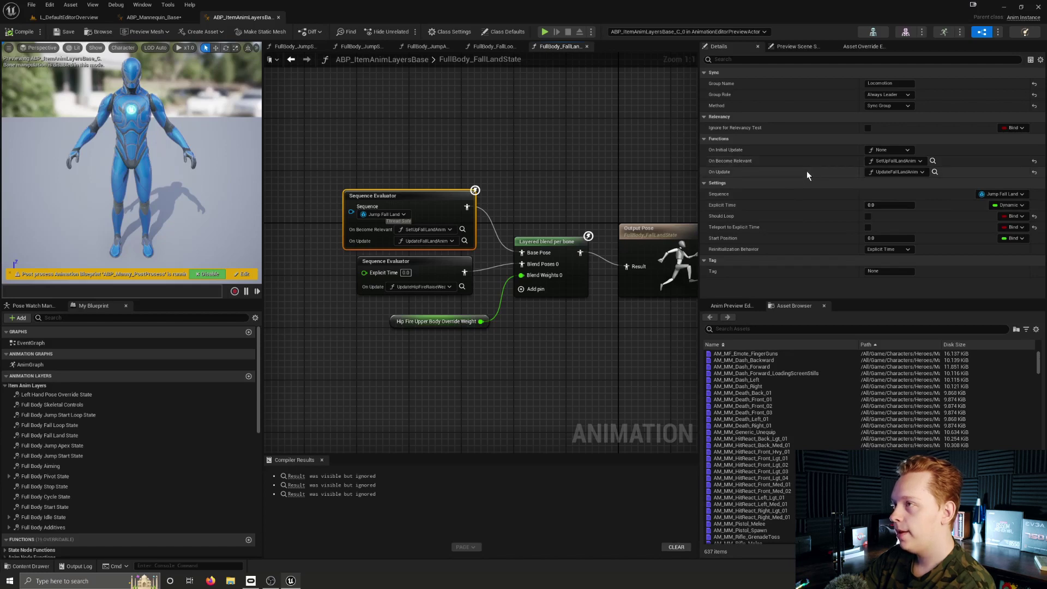
Step: Open the Set Up and Update Fall Land Anim functions, then inspect and close the setup graph's explicit-time nodes
click(932, 161)
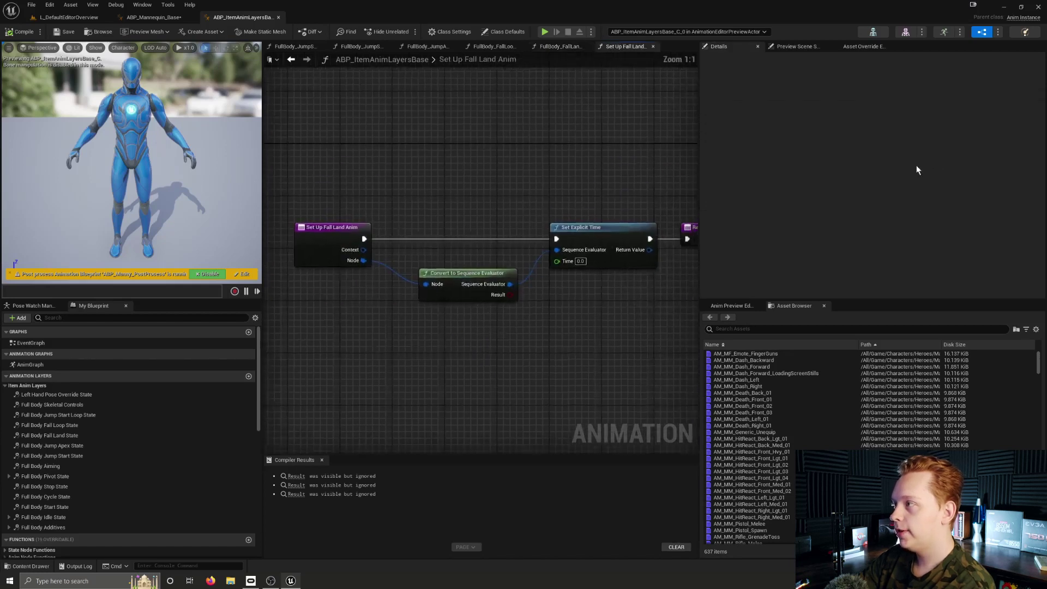
click(562, 46)
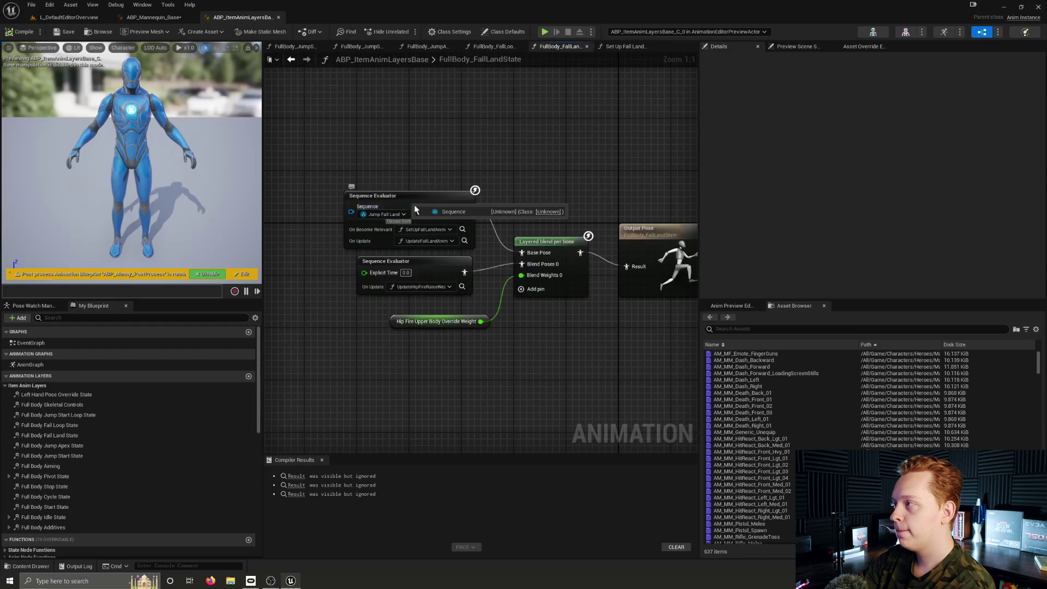
click(414, 204)
click(939, 172)
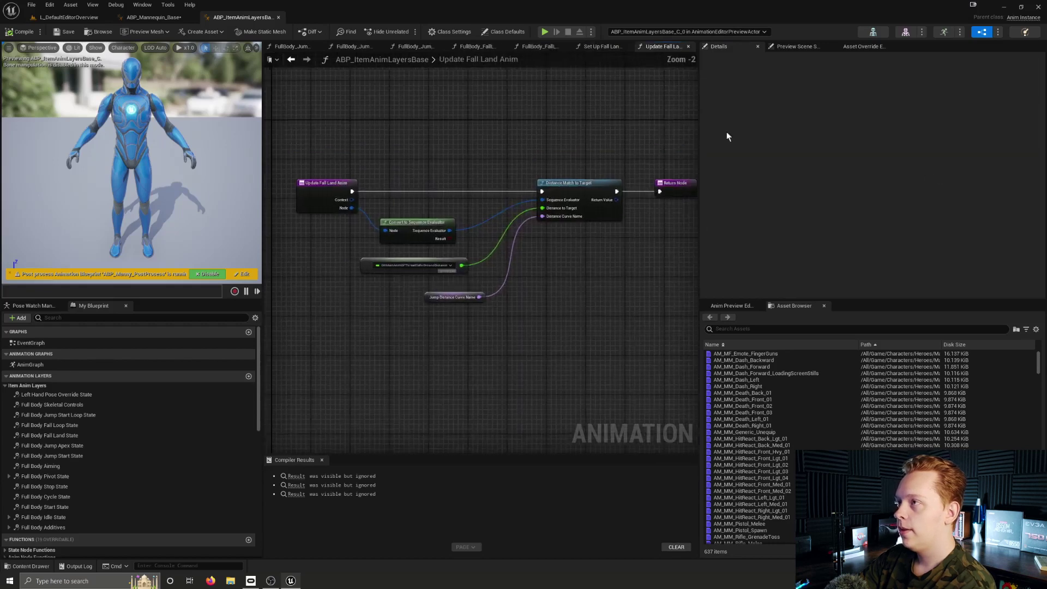
click(600, 46)
drag(417, 174, 633, 335)
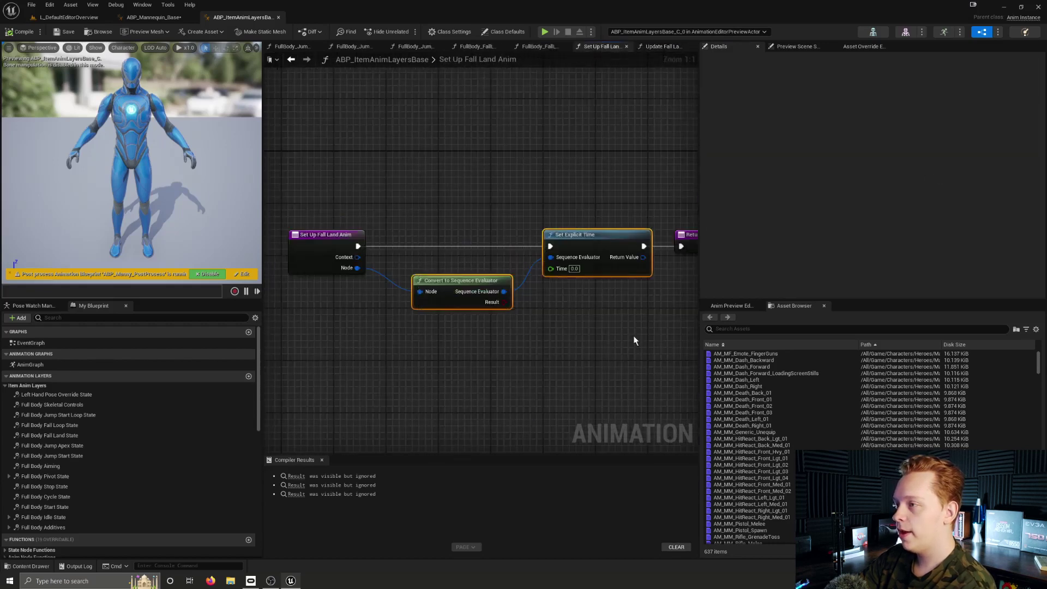
click(595, 289)
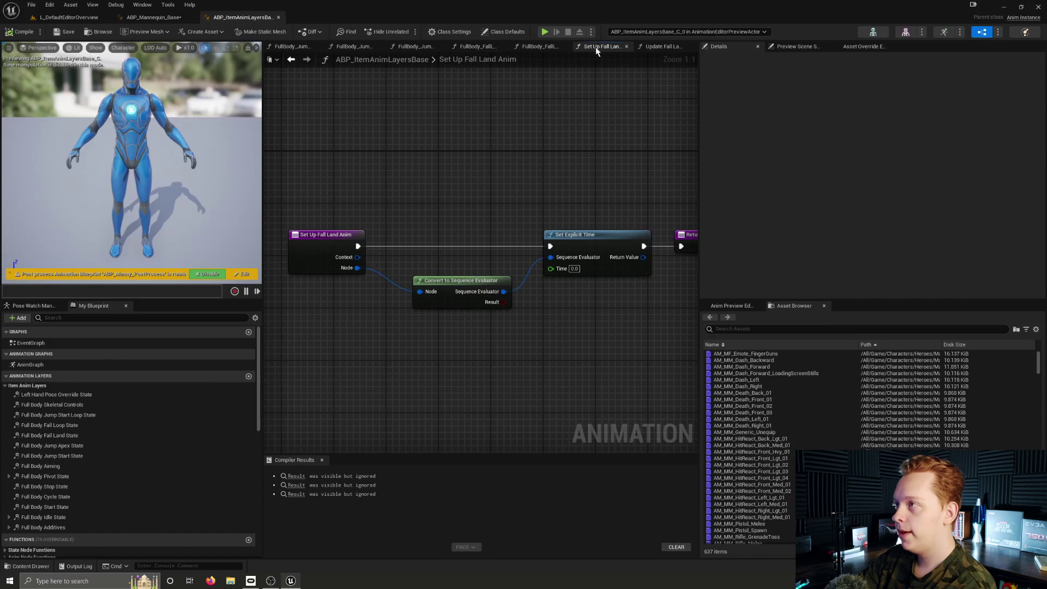
click(626, 46)
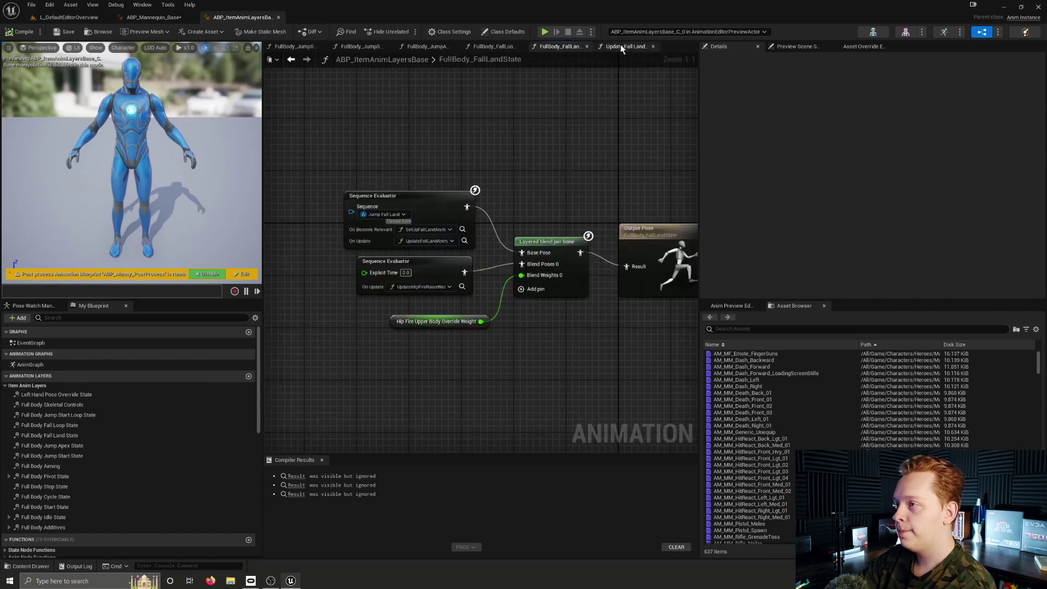
Step: Inspect Update Fall Land Anim's Distance Match to Target and ground distance nodes, then return to the mannequin's FallLand state
click(620, 46)
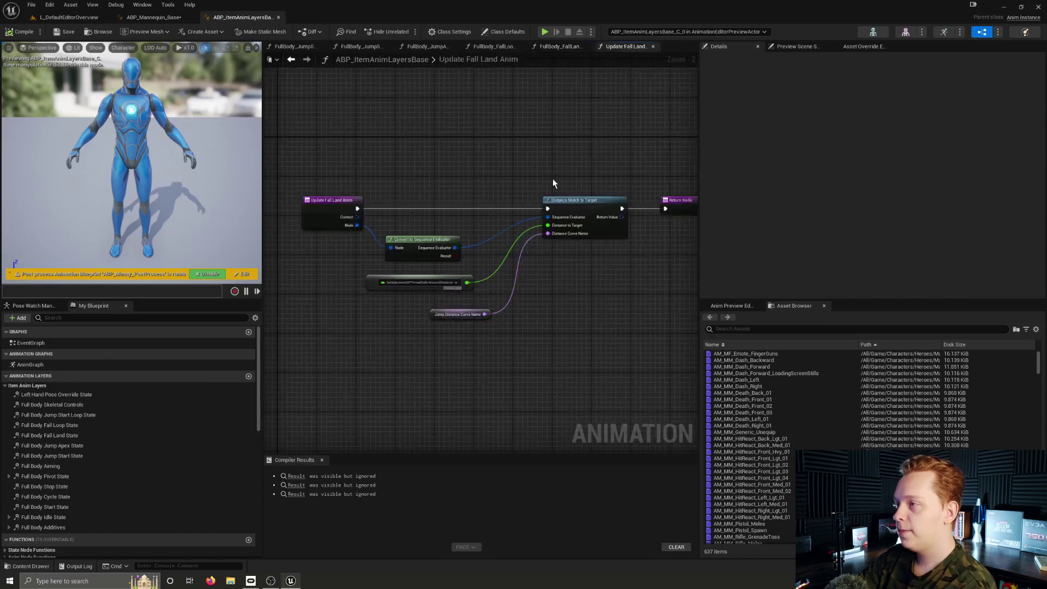
click(564, 201)
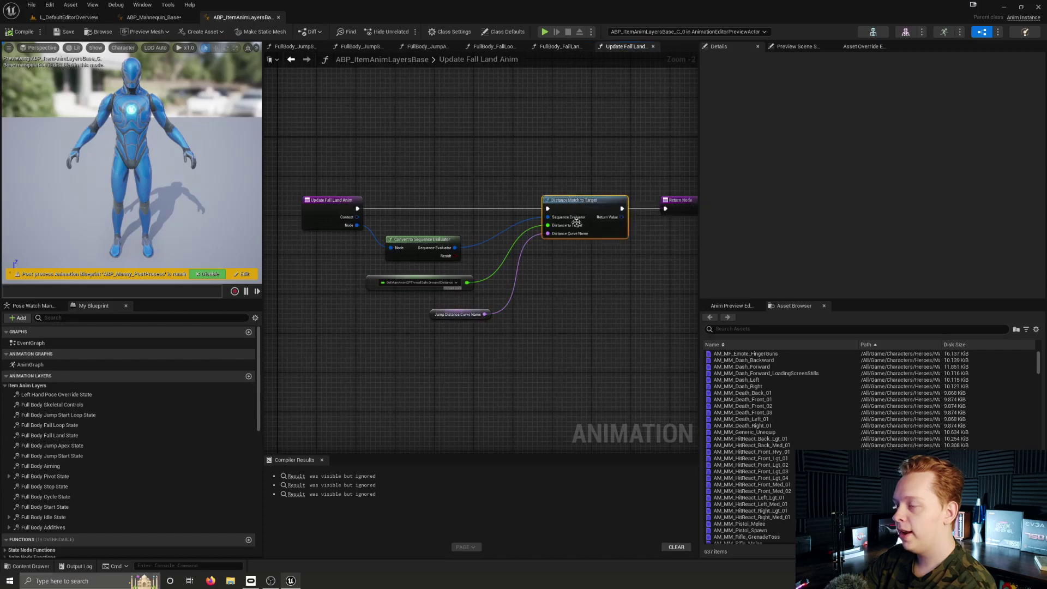
click(433, 283)
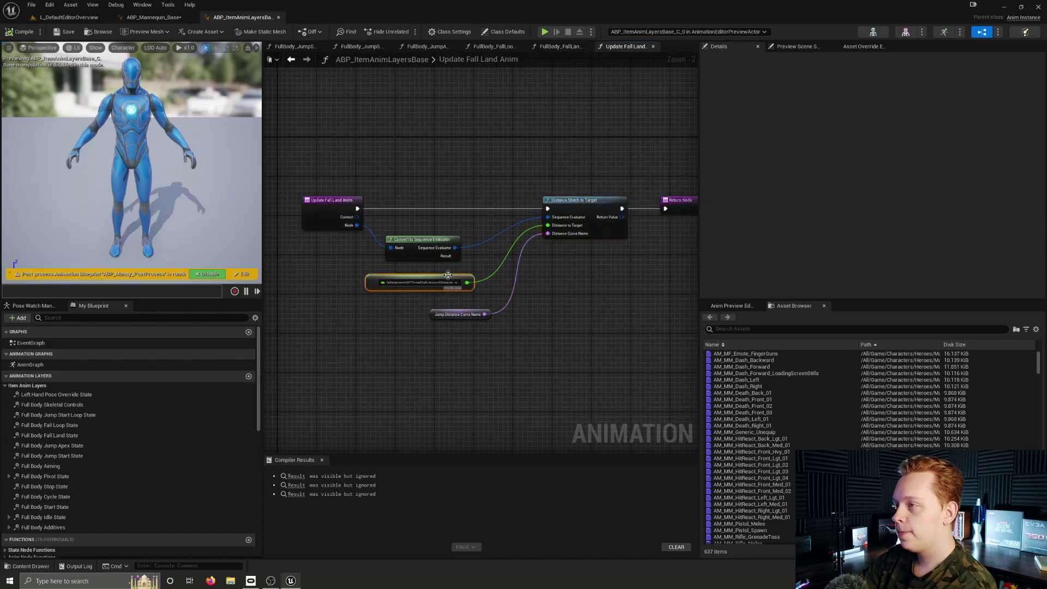
scroll(432, 285, up, 1)
scroll(433, 285, up, 1)
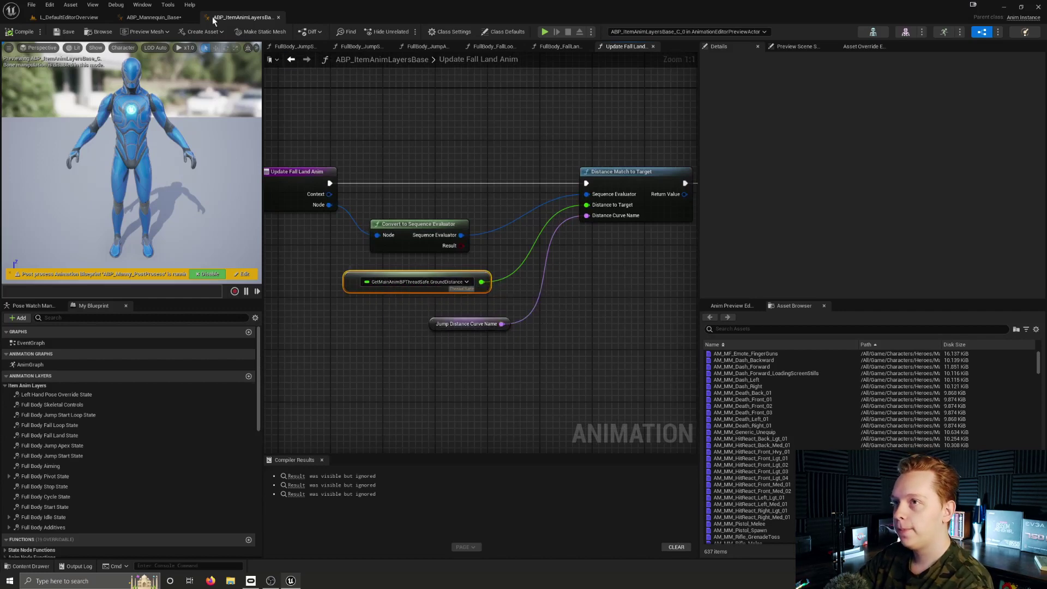
click(155, 17)
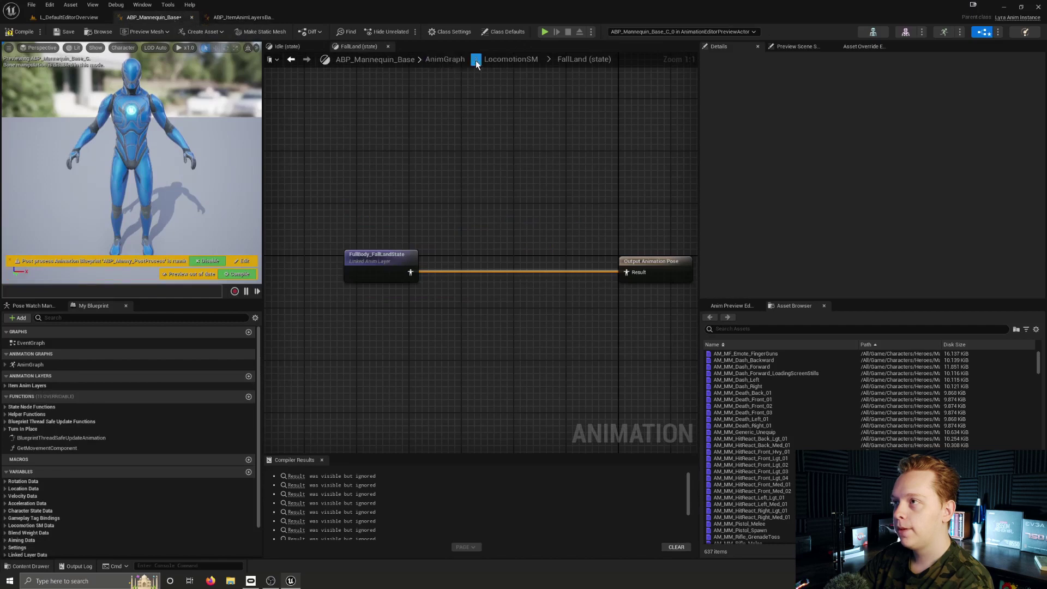
Step: From the FullBody_FallLandState layer, search the Asset Browser for 'jump fall land' and open MM_Unarmed_Jump_Fall_Land
click(241, 17)
click(492, 46)
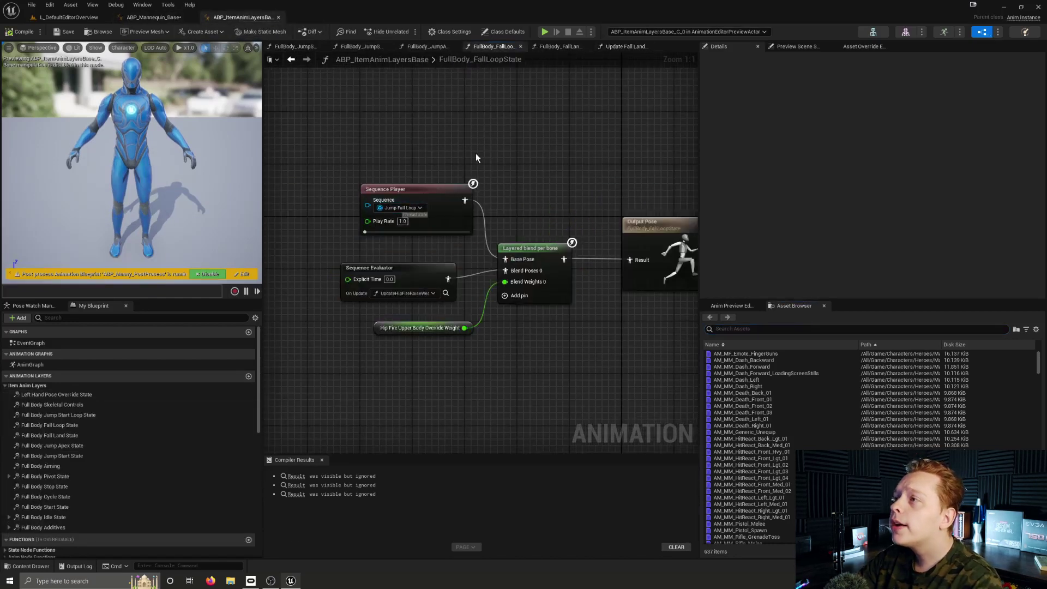
click(550, 46)
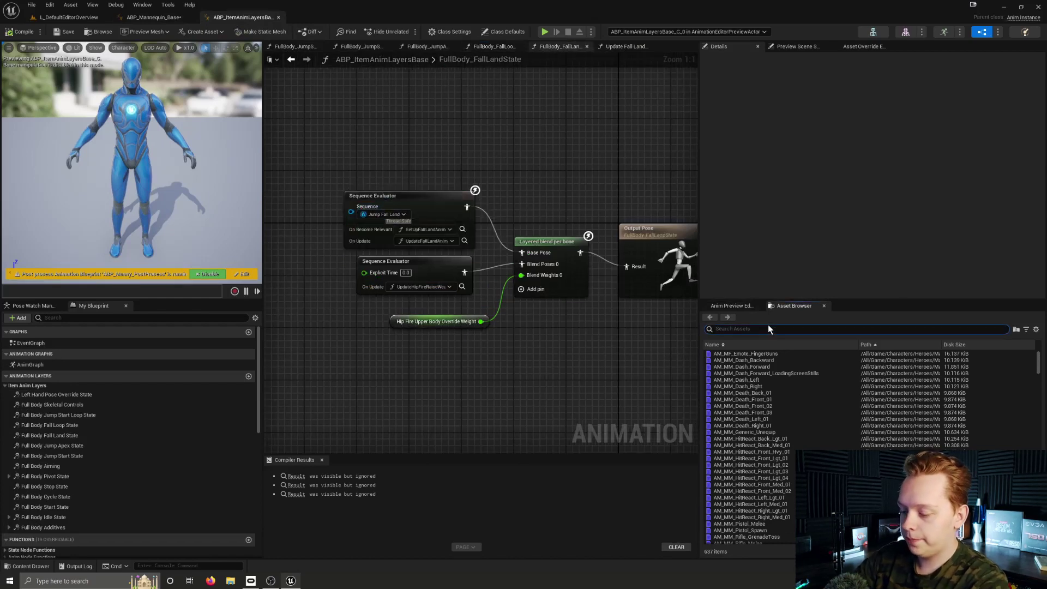
text(jump fal)
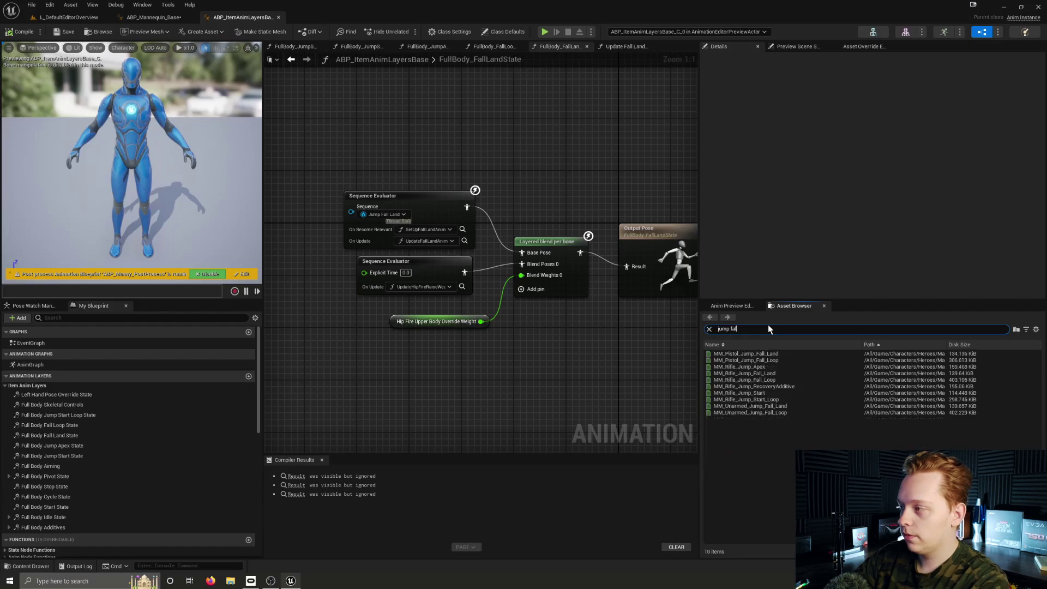
text(l lad)
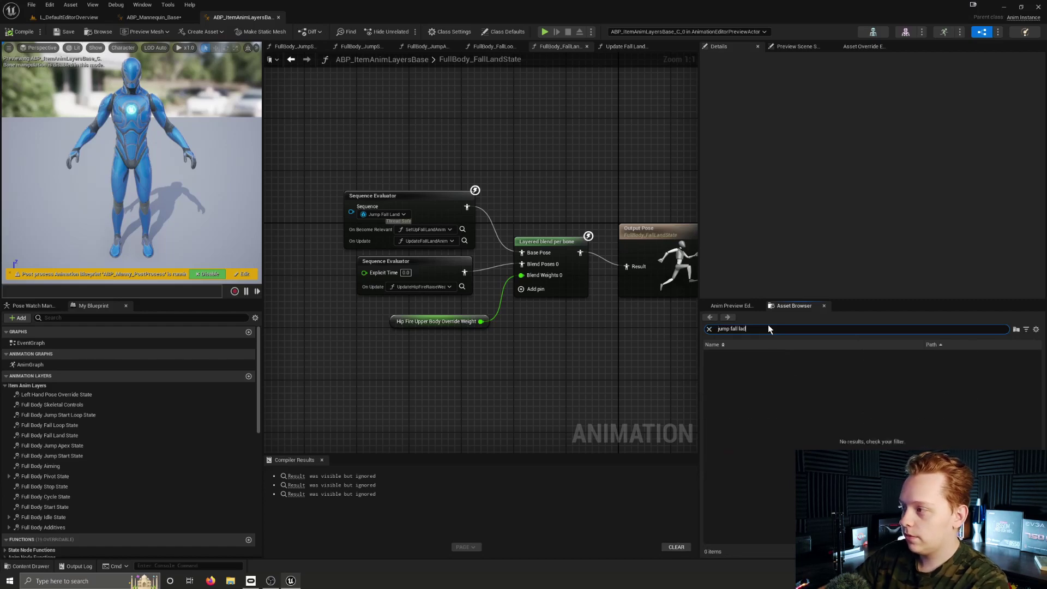
key(BackSpace)
text(nd)
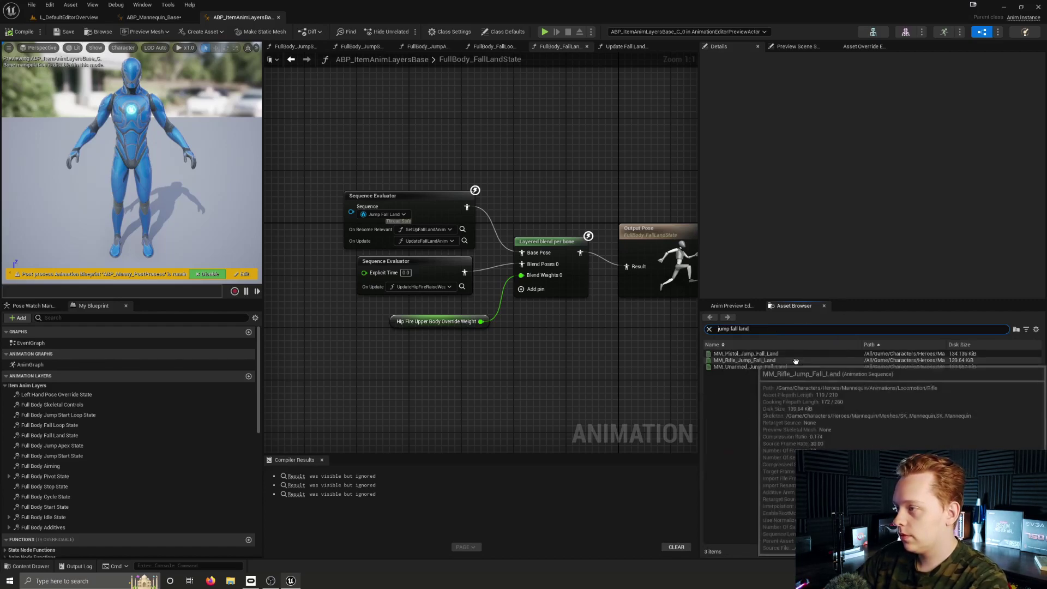
double_click(763, 366)
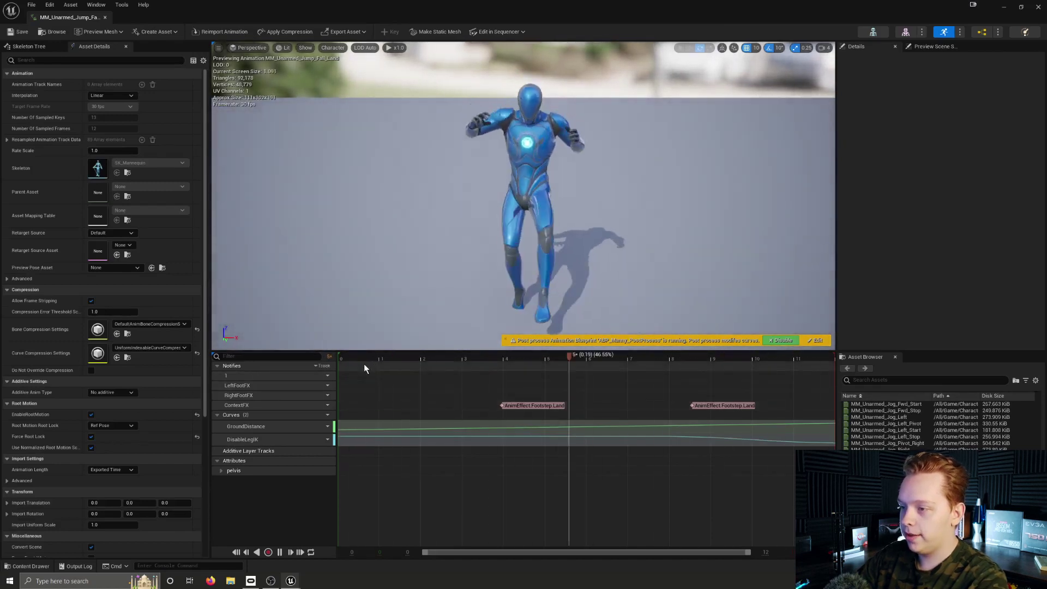
Step: Pause and scrub MM_Unarmed_Jump_Fall_Land to its last frame, then dock the animation editor tab
click(785, 380)
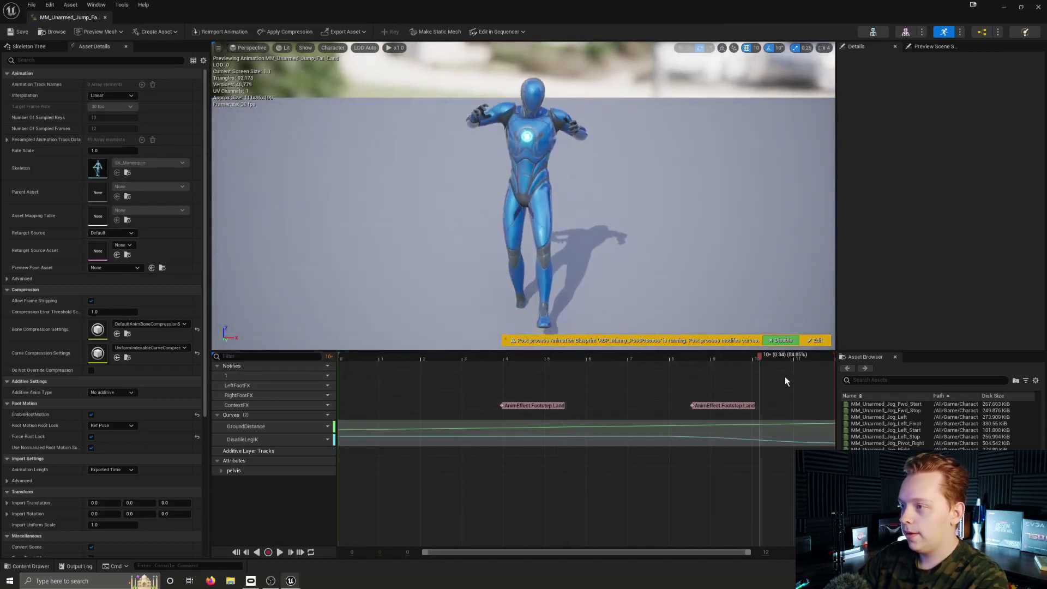
drag(785, 380, 539, 408)
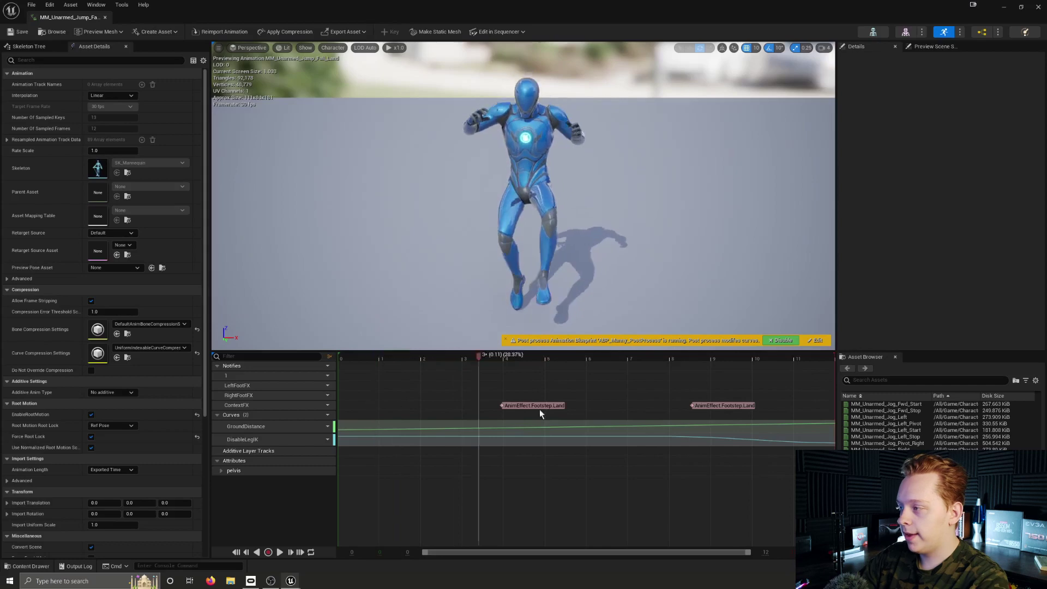
key(space)
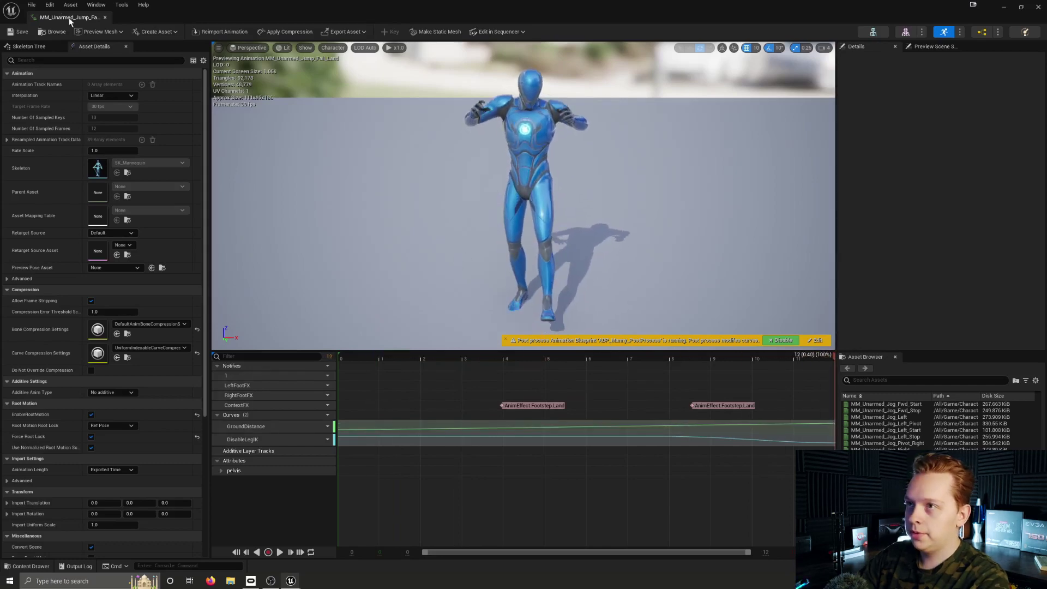
drag(70, 18, 327, 17)
Step: In ABP_Mannequin_Base's LocomotionSM, select the FallLand to EndInAir transition and frame EndInAir, CycleAlias and IdleAlias
click(244, 17)
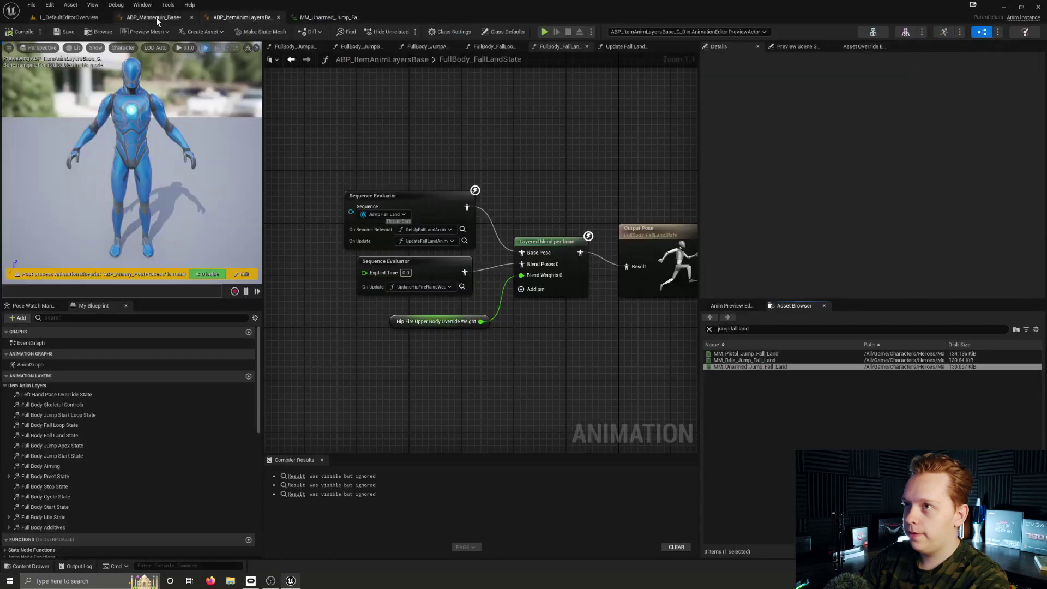
click(157, 18)
click(234, 18)
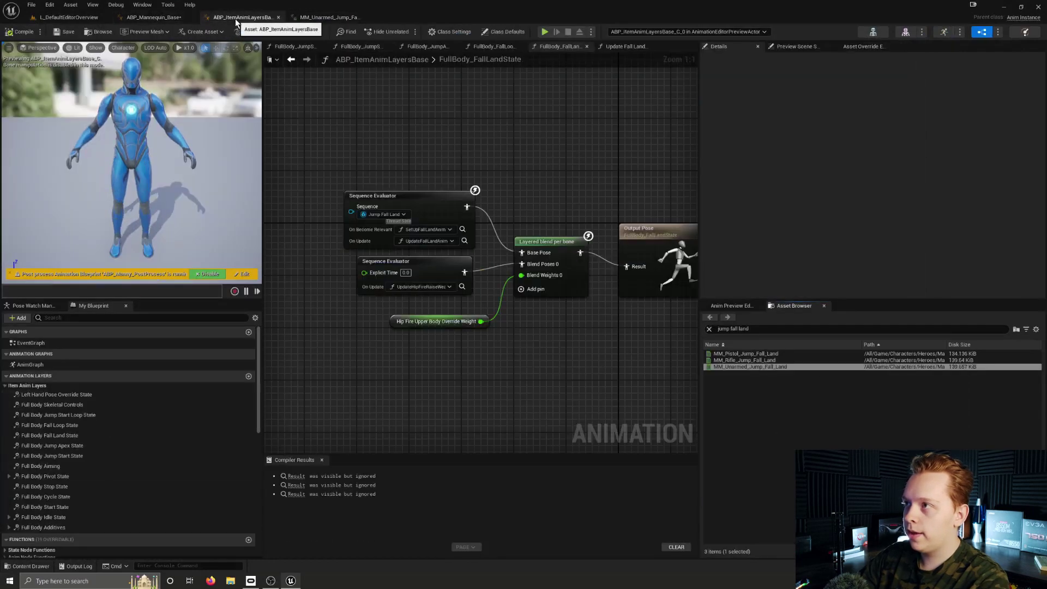
click(169, 22)
click(548, 59)
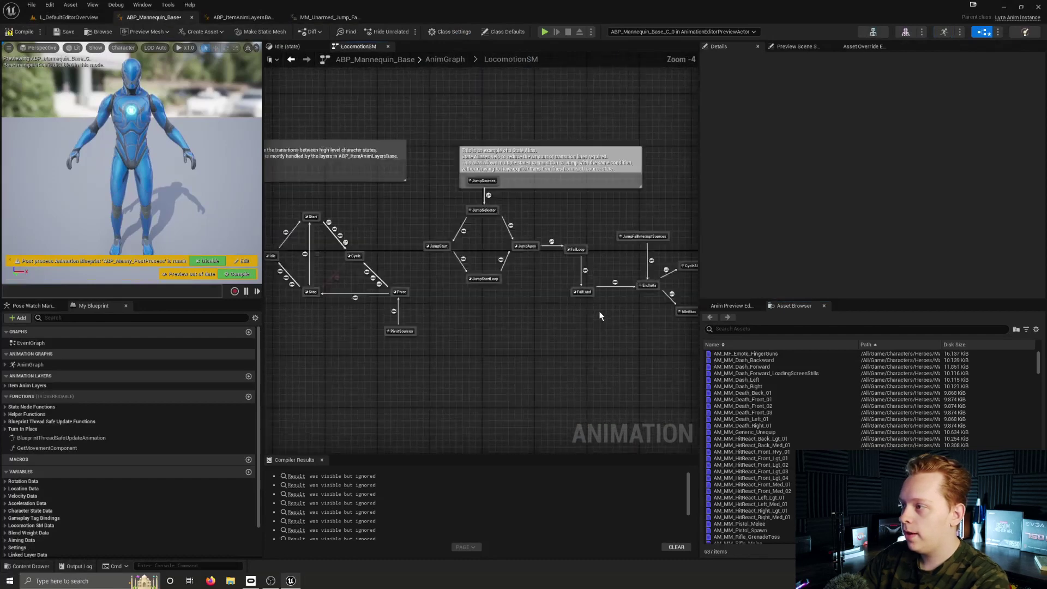
scroll(600, 313, up, 5)
click(627, 254)
right_drag(628, 256, 396, 275)
Step: Compare the EndInAir to CycleAlias and IdleAlias transitions and CycleAlias settings, then open the IdleAlias rule
mouse_move(386, 266)
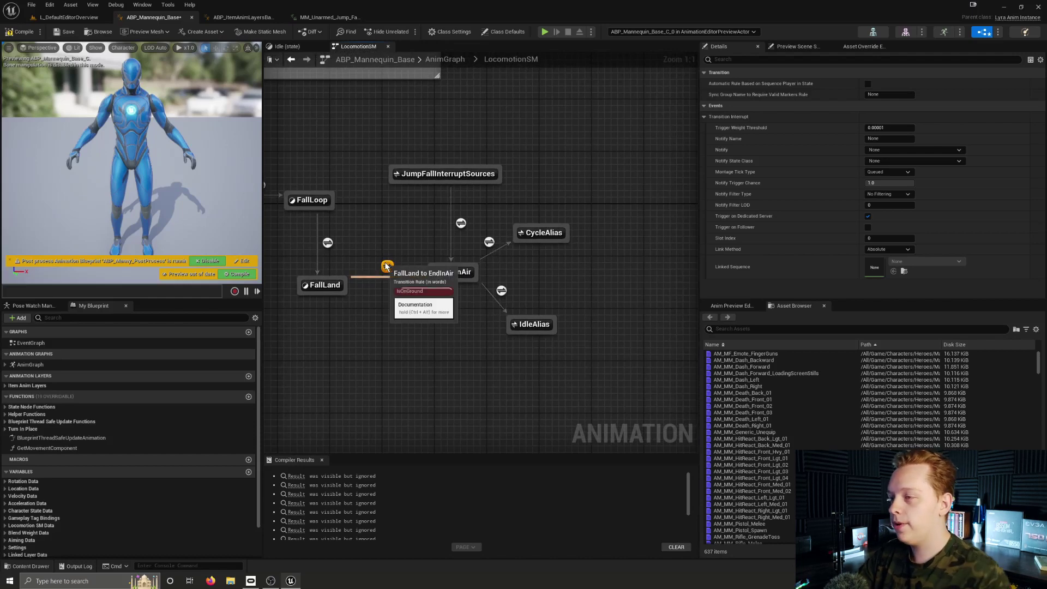
mouse_move(432, 270)
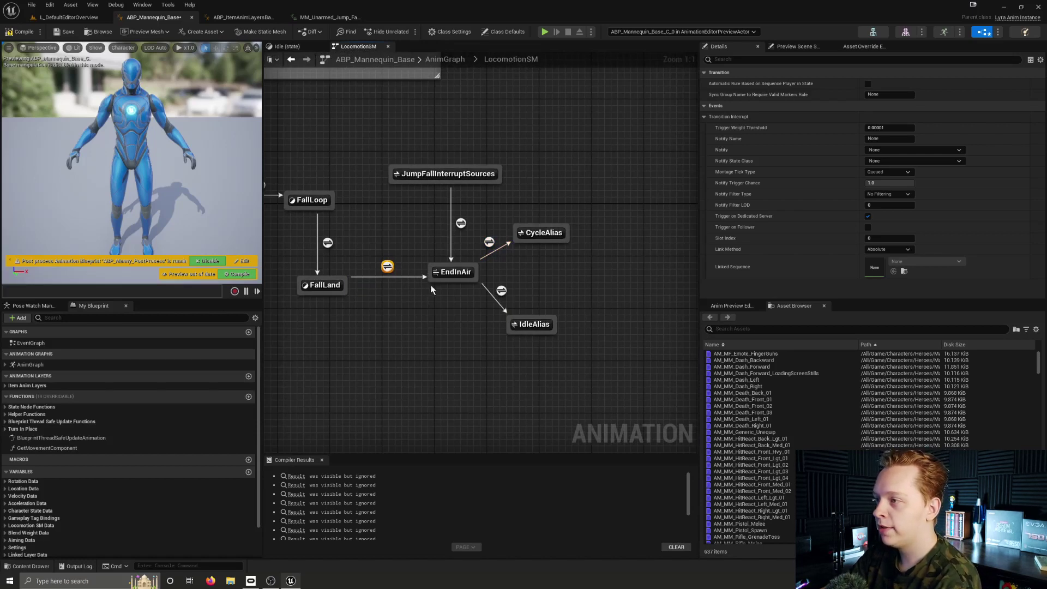
click(489, 242)
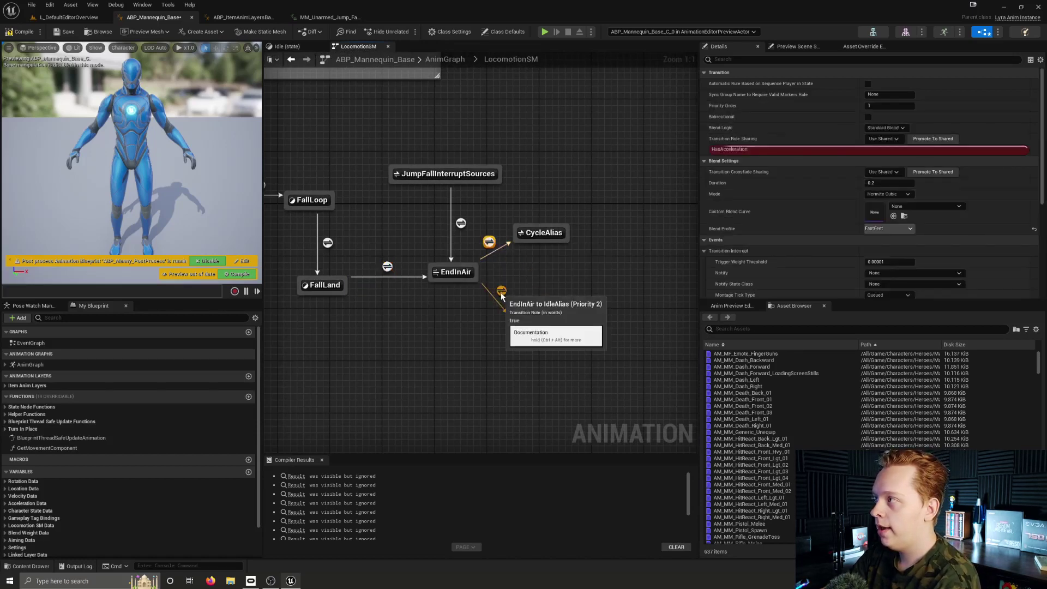
click(501, 292)
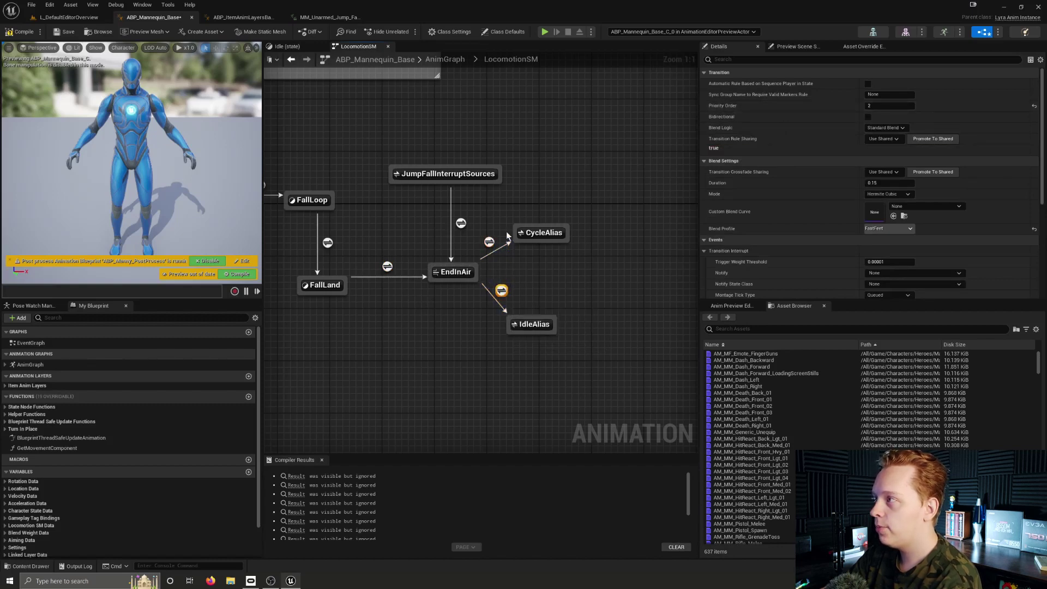
click(490, 242)
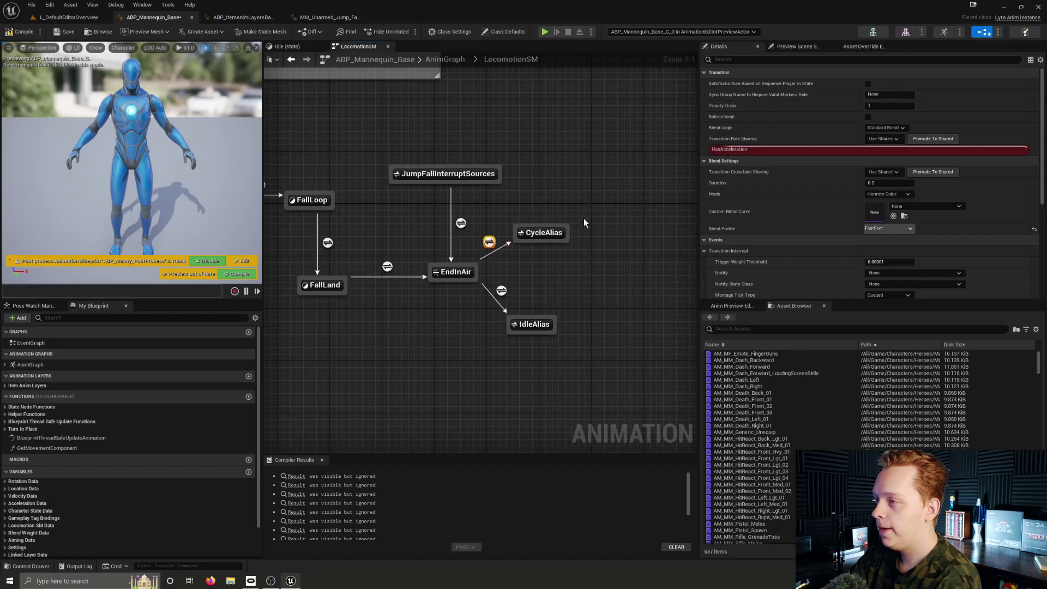
click(528, 235)
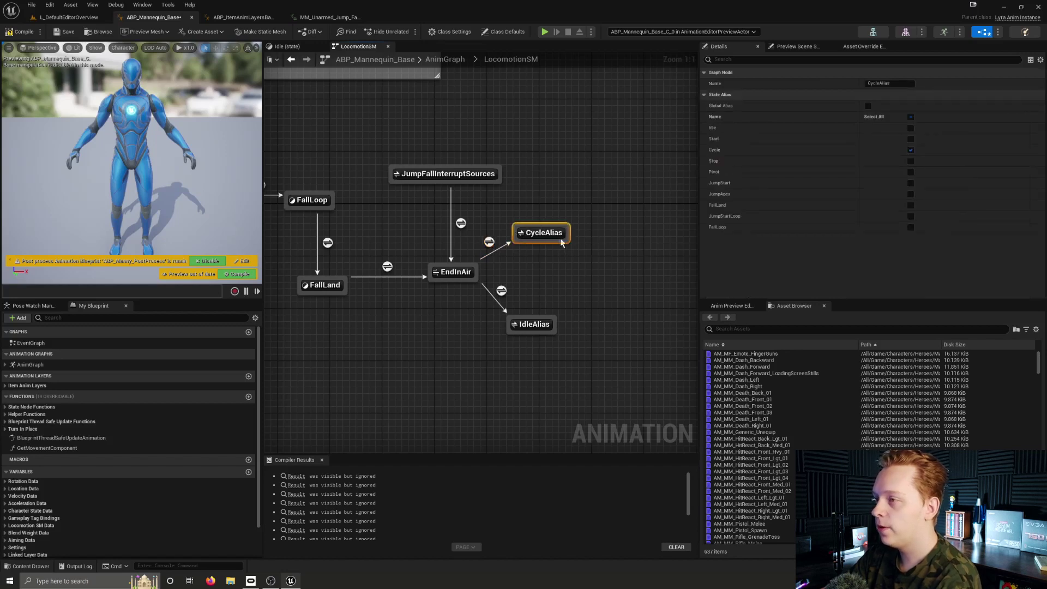
click(489, 241)
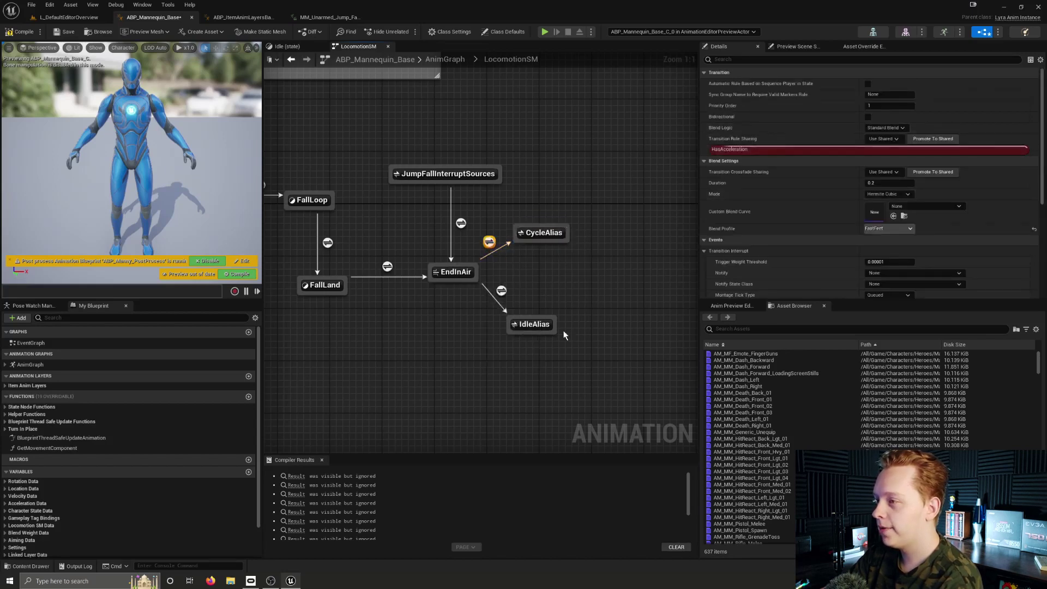
double_click(501, 290)
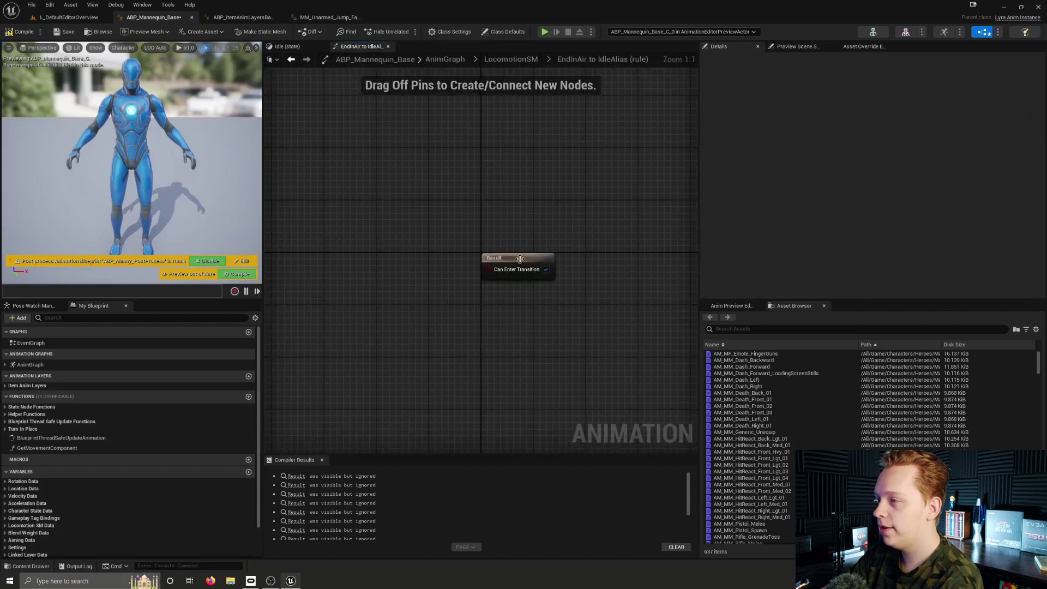
Step: Return to LocomotionSM and inspect EndInAir, JumpFallInterruptSources and its EndInAir transition, framing IdleAlias
key(alt+Left)
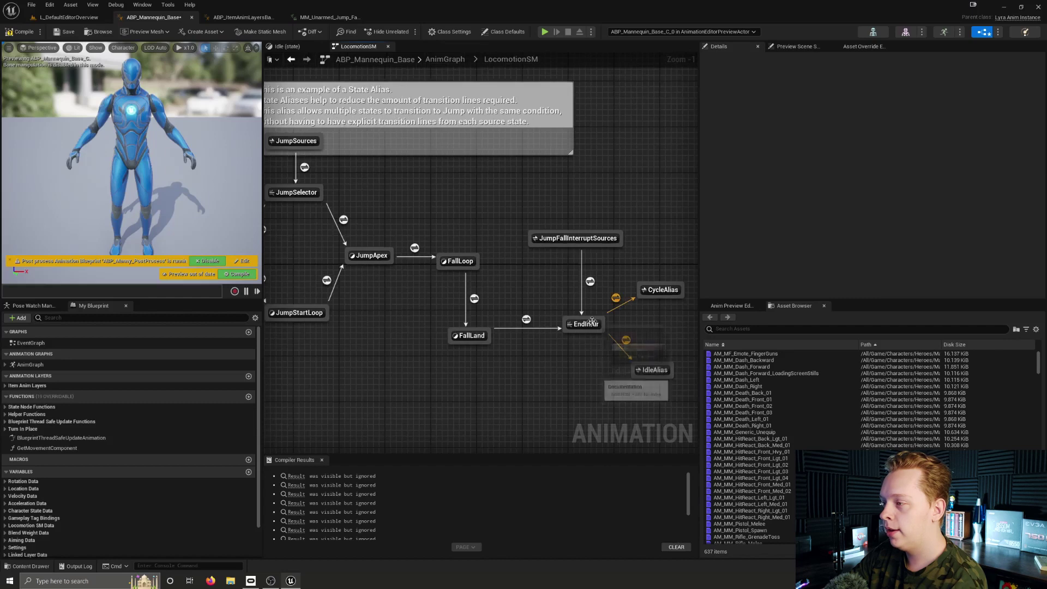
click(583, 324)
click(562, 240)
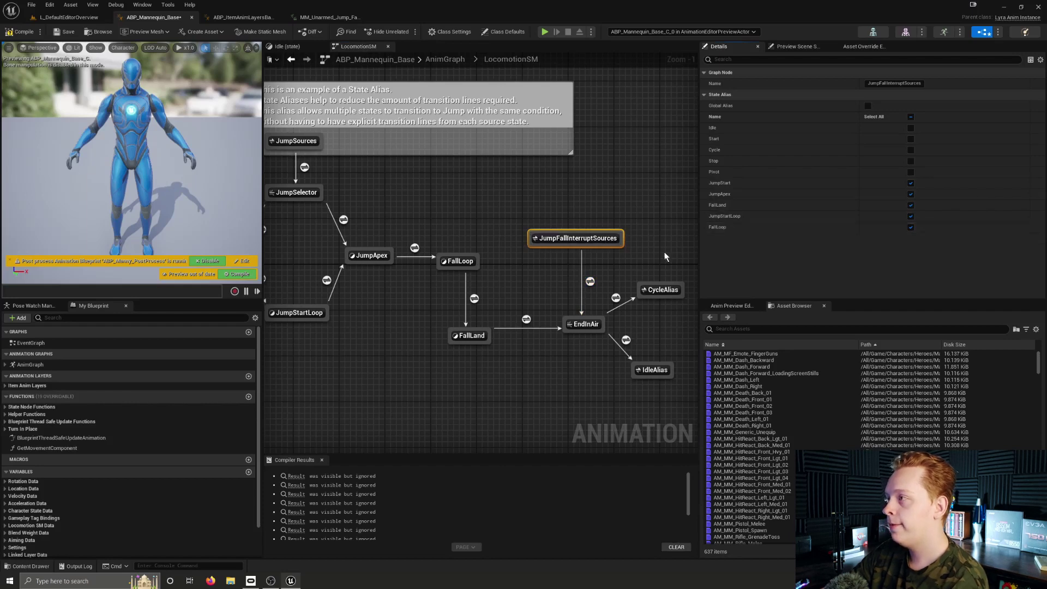
click(589, 283)
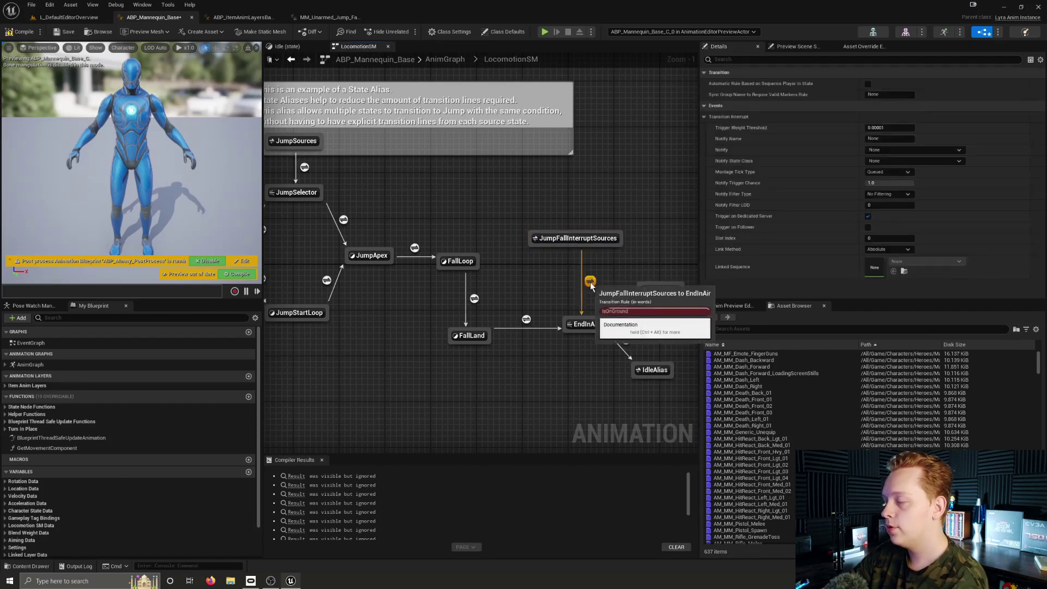
click(581, 323)
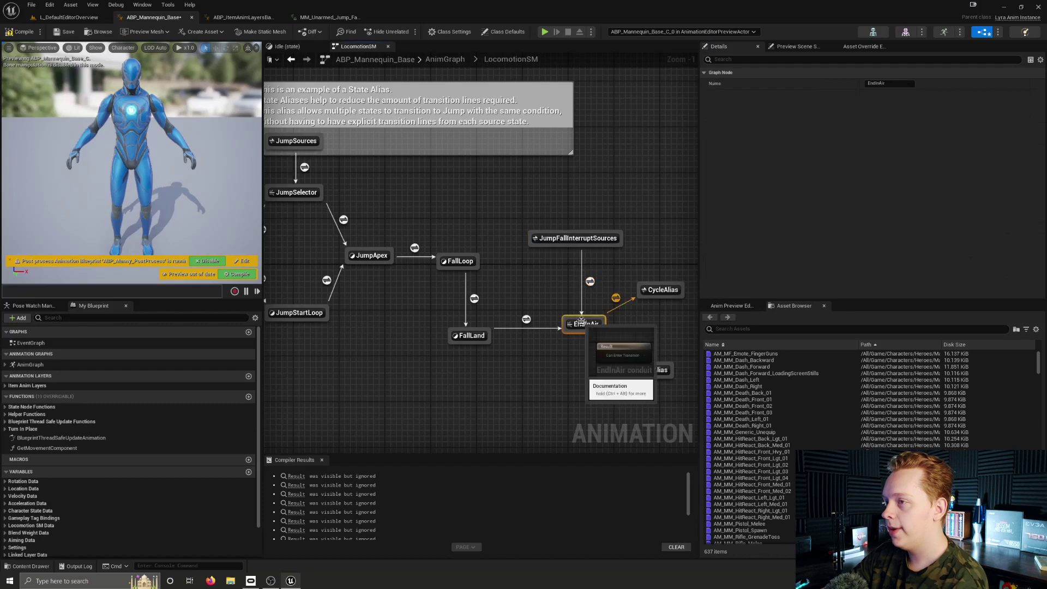
right_drag(506, 361, 512, 340)
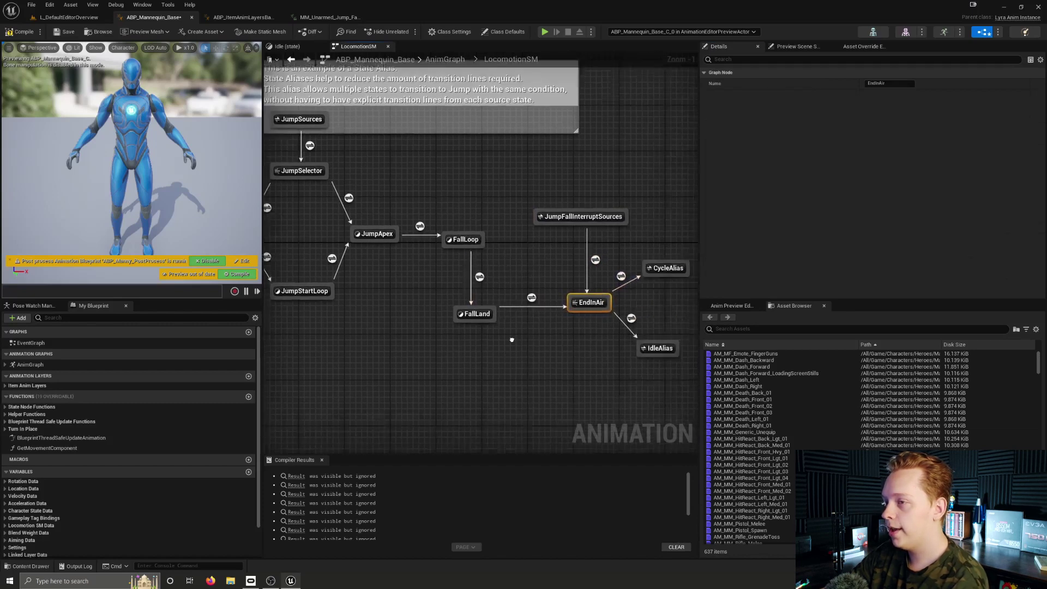
scroll(511, 339, down, 5)
scroll(493, 323, up, 1)
drag(529, 234, 426, 343)
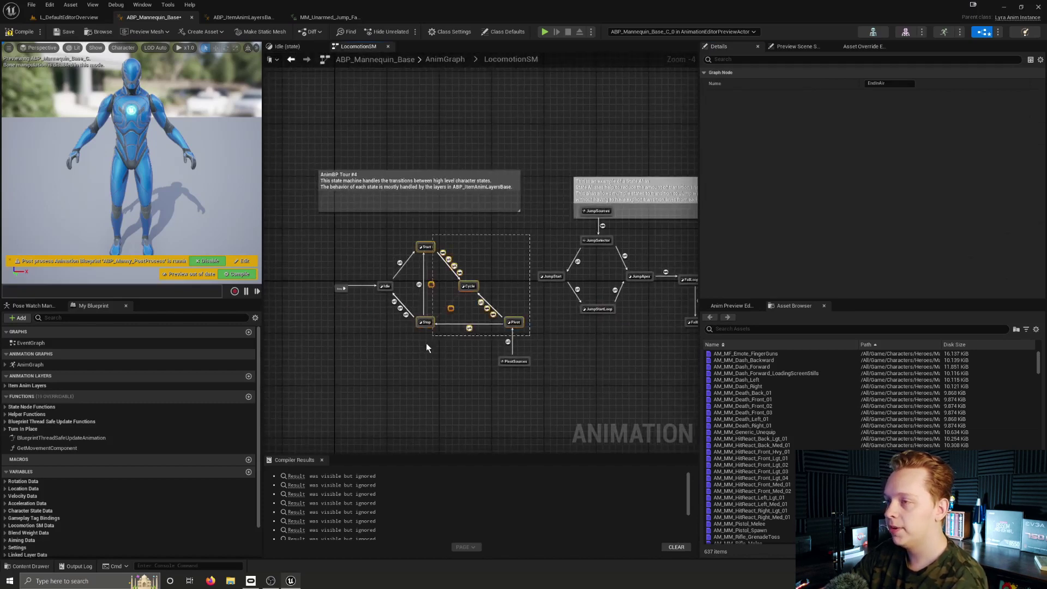
drag(379, 392, 378, 381)
click(378, 371)
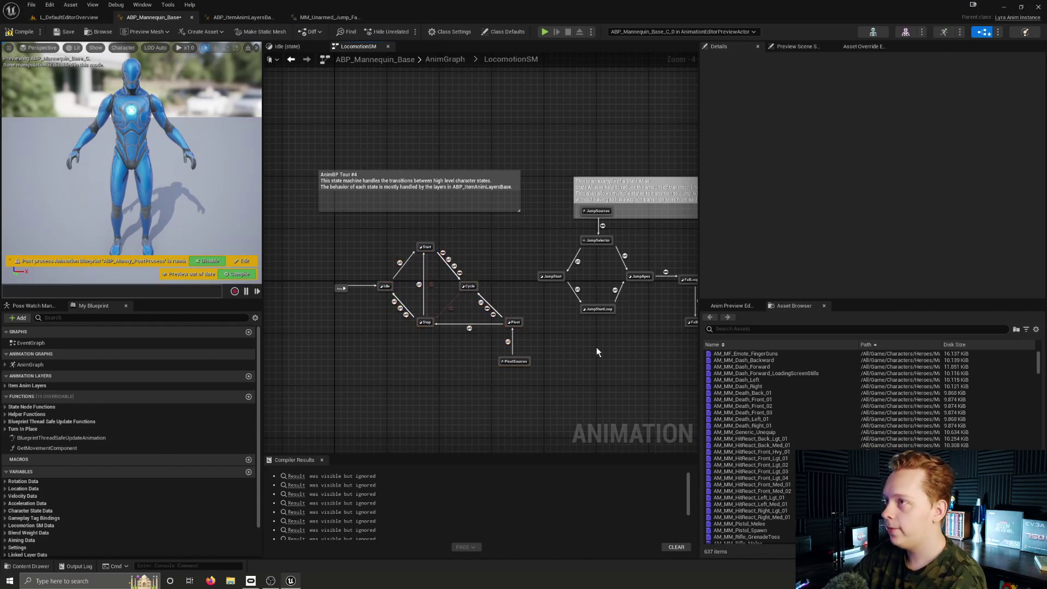
right_drag(596, 346, 513, 322)
scroll(514, 321, down, 2)
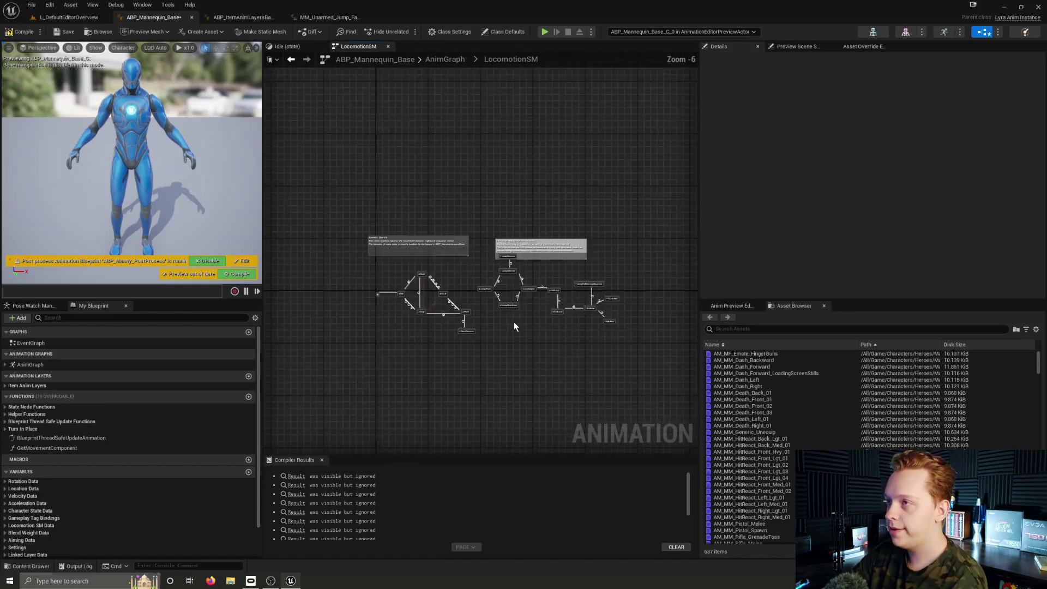